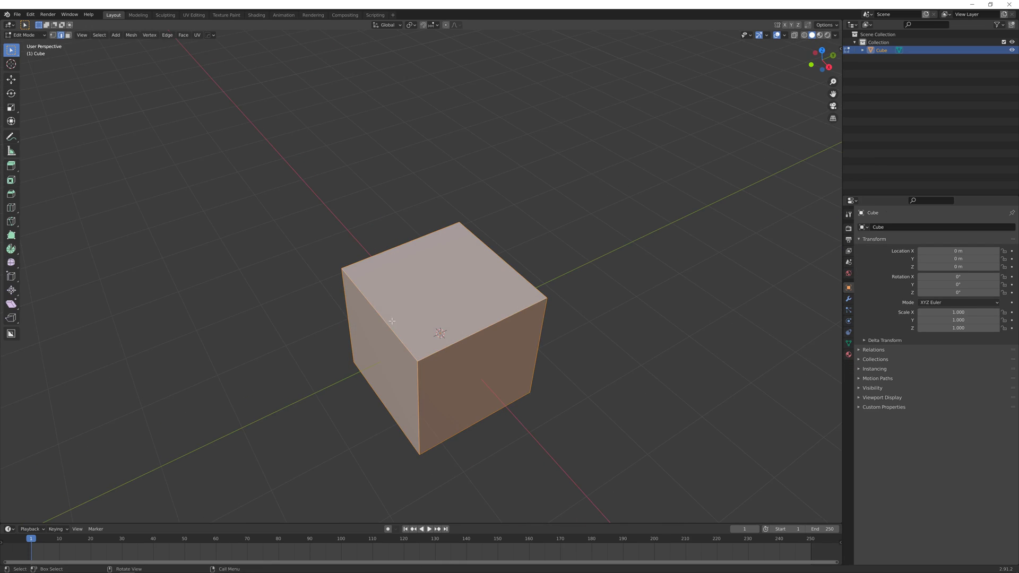
Step: Add evenly spaced loop cuts to the cube in both horizontal directions and select the inner faces of its top
key(ctrl+r)
click(388, 321)
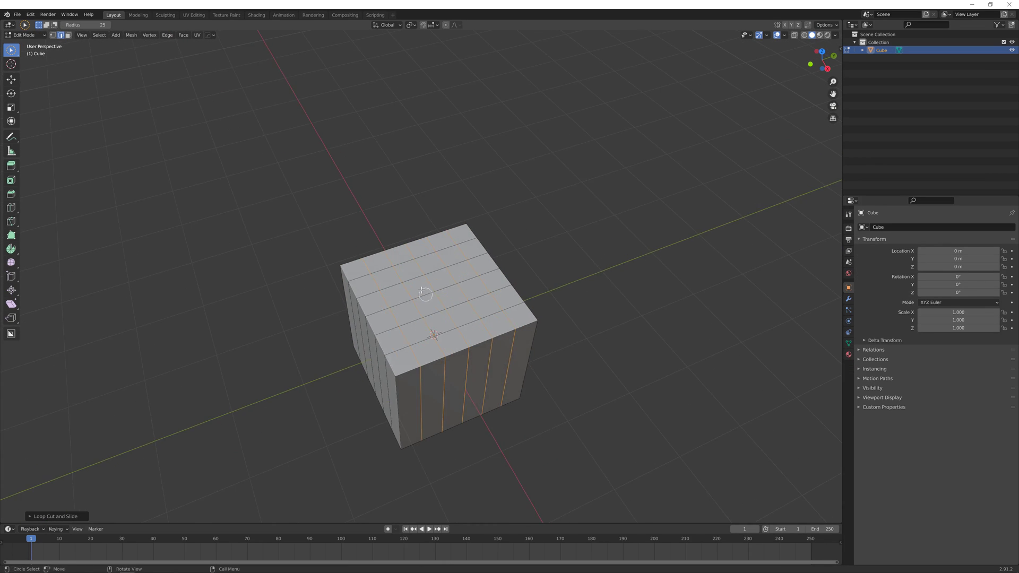
middle_drag(425, 282, 408, 280)
drag(437, 305, 406, 313)
middle_drag(406, 312, 412, 309)
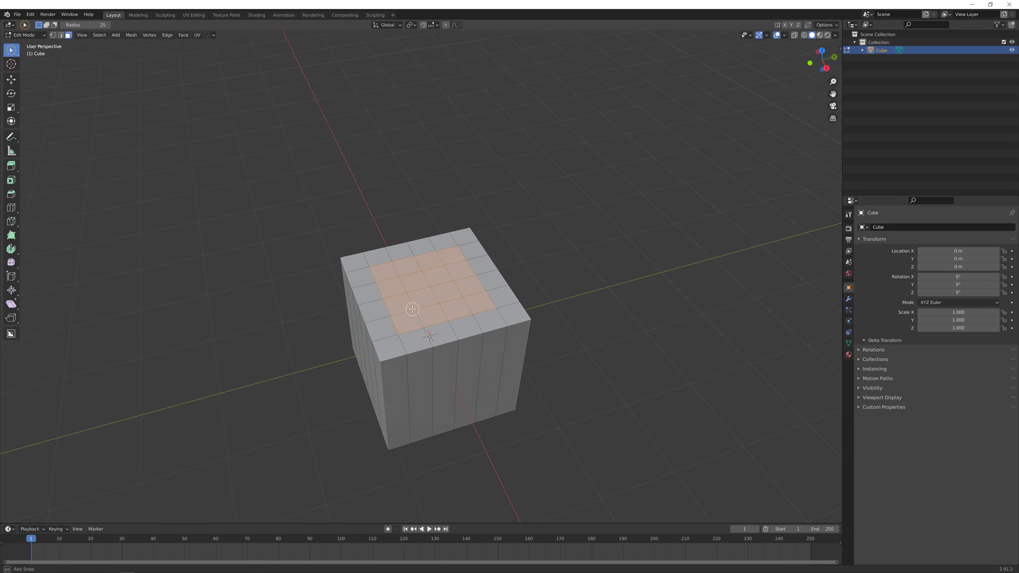
Step: Extrude the inner top faces upward and scale them in, then extrude and narrow them again to form a tapered tower
click(471, 260)
key(e)
click(484, 229)
key(s)
click(464, 238)
middle_drag(462, 259, 451, 244)
key(e)
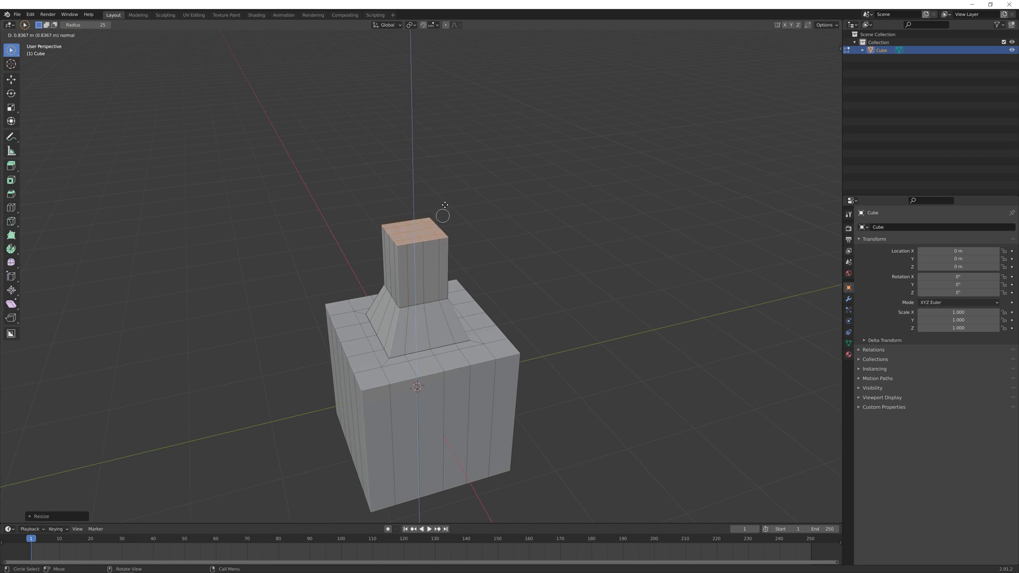
click(481, 146)
click(487, 141)
Step: Bevel the edge loop around the tower's base with 10 segments and round the cube's front vertical corner edge
middle_drag(398, 221, 423, 323)
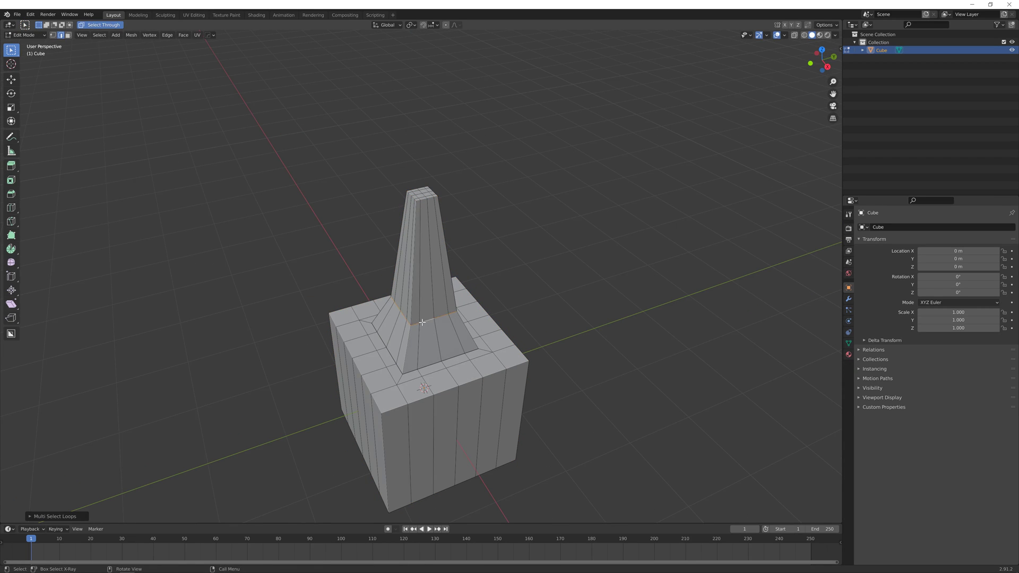
click(387, 428)
key(ctrl+b)
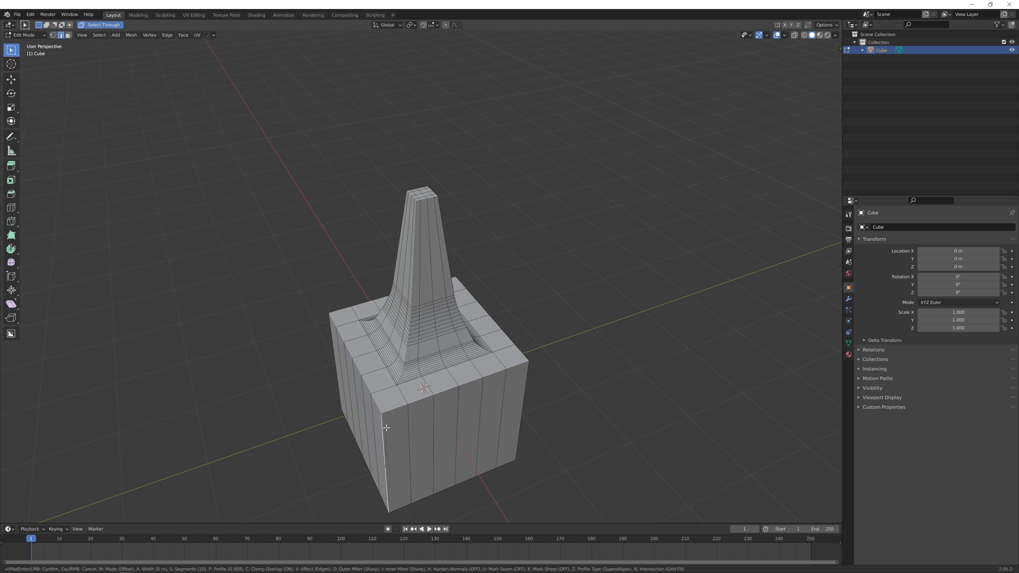
click(442, 396)
key(Tab)
key(Tab)
Step: Merge the corner vertices of the tower's top face into their neighbours with Smart Vert, leaving an eight-sided outline
scroll(433, 319, up, 2)
mouse_move(433, 265)
middle_down()
mouse_move(427, 298)
mouse_move(422, 266)
middle_up()
middle_drag(415, 212, 405, 241)
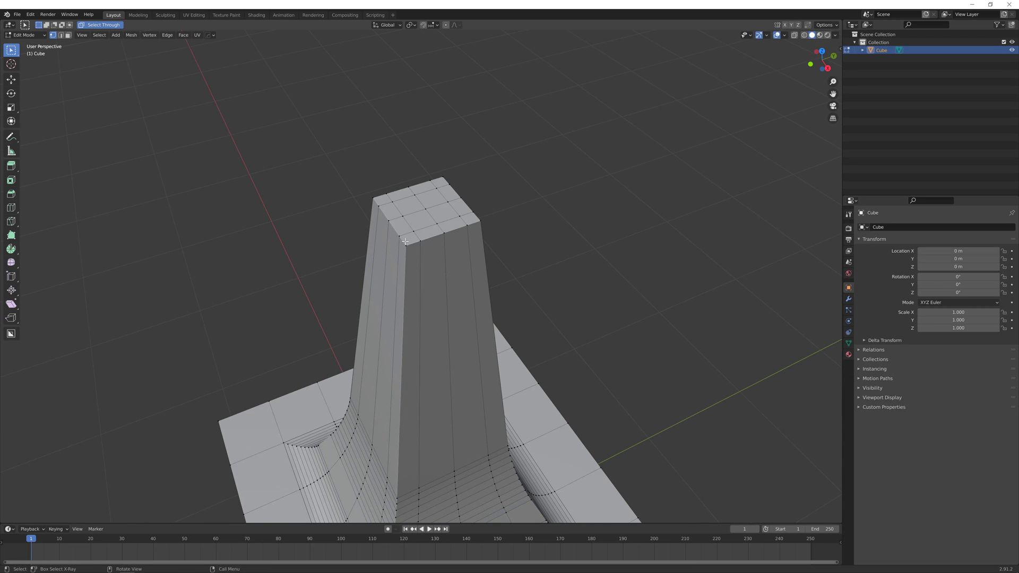
shift+click(399, 237)
shift+click(414, 232)
key(1)
click(452, 187)
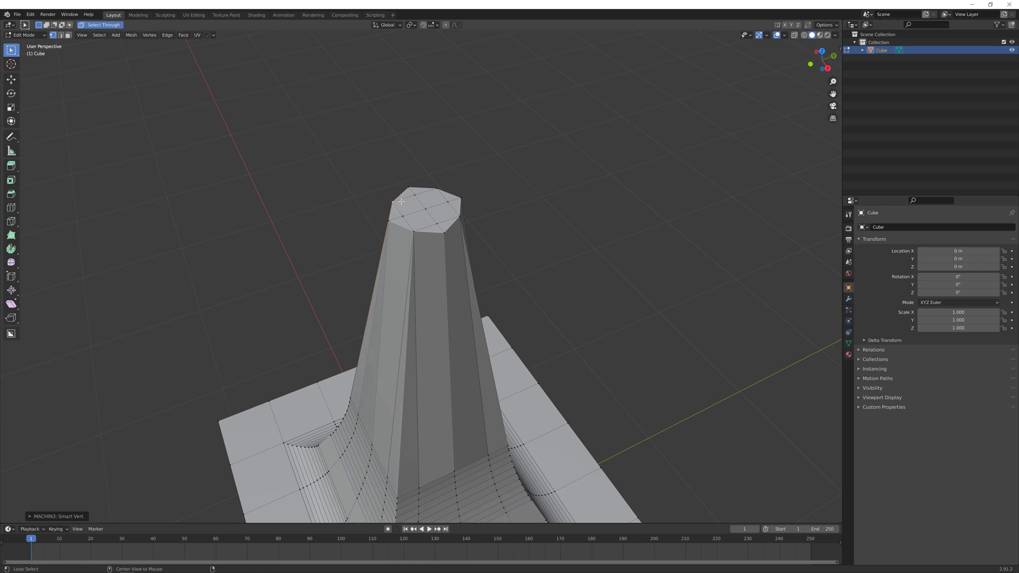
Step: Turn the border loop of the tower's top into a circle with LoopTools
right_click(404, 228)
mouse_move(405, 224)
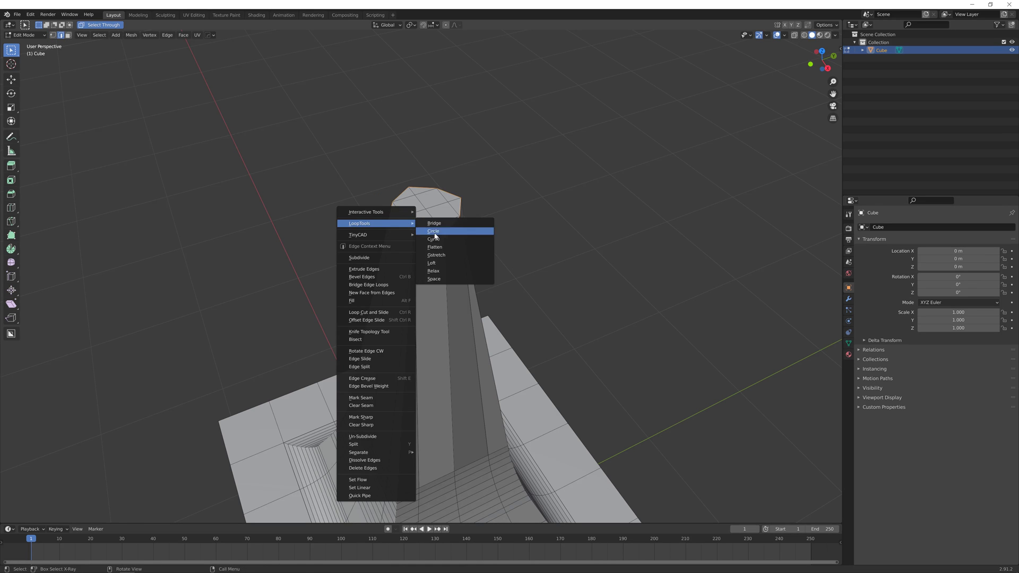
click(440, 233)
Step: Slide the cube's sharp upper corner vertex along its adjoining edges to reshape the corner
scroll(435, 250, down, 3)
middle_drag(421, 343, 372, 186)
key(1)
click(495, 285)
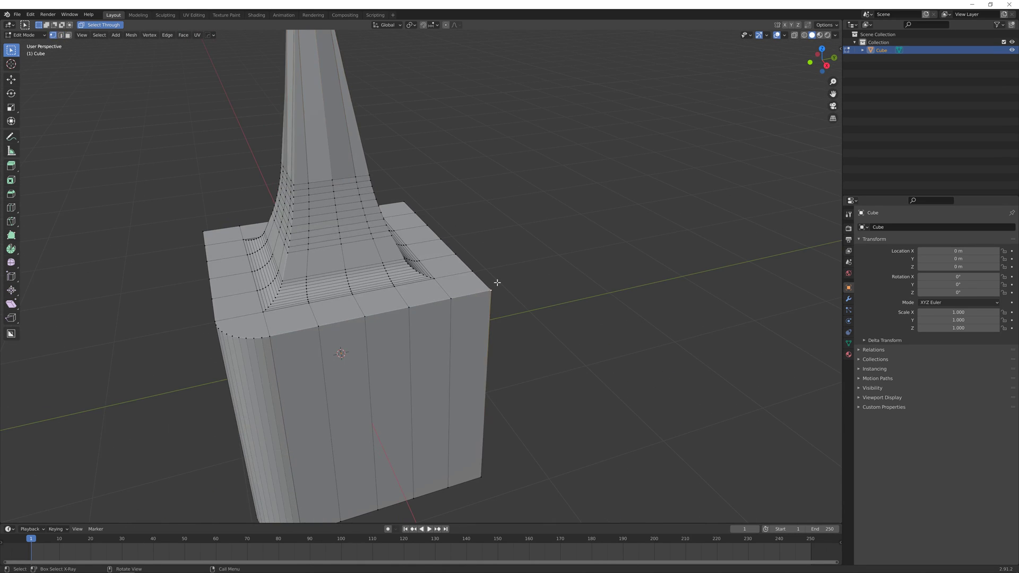
key(g)
click(494, 326)
middle_drag(494, 327, 385, 289)
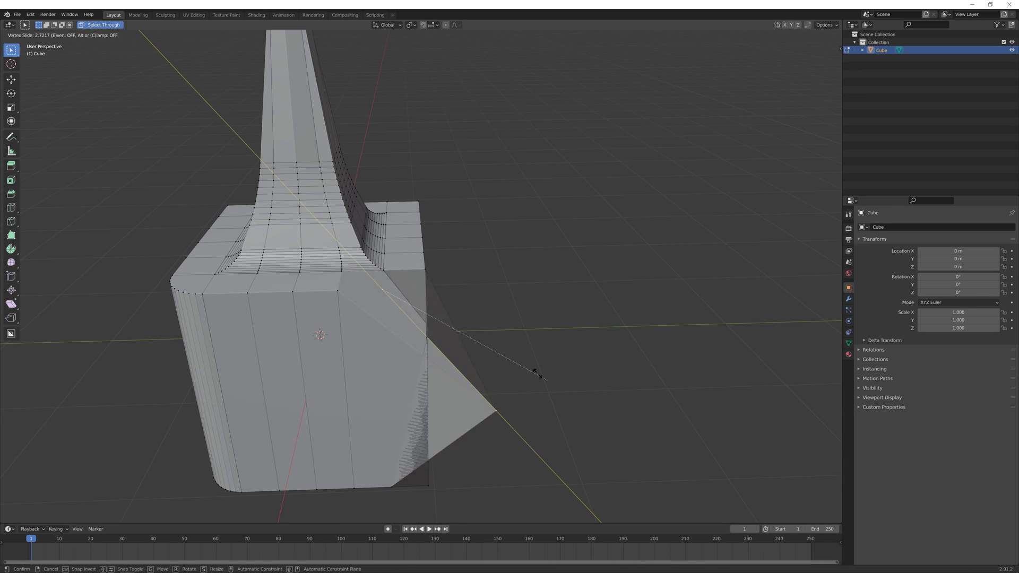
click(400, 269)
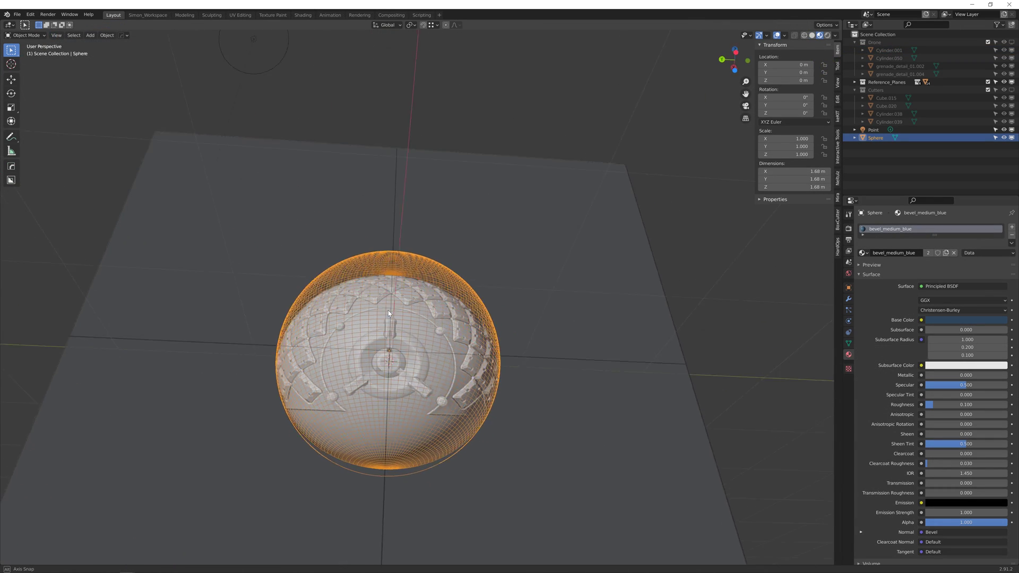
Step: Reveal the Cutters collection in the sphere scene and slice the sphere with Cube.020 using Bool Tool
middle_drag(389, 314, 429, 360)
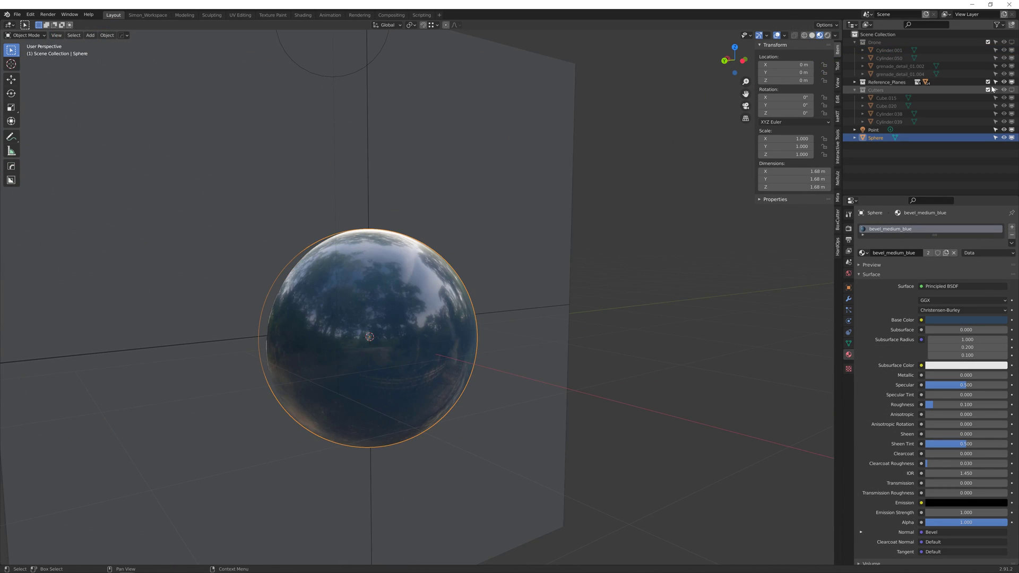
click(1012, 90)
shift+middle_drag(504, 382, 543, 275)
scroll(543, 275, down, 2)
click(469, 348)
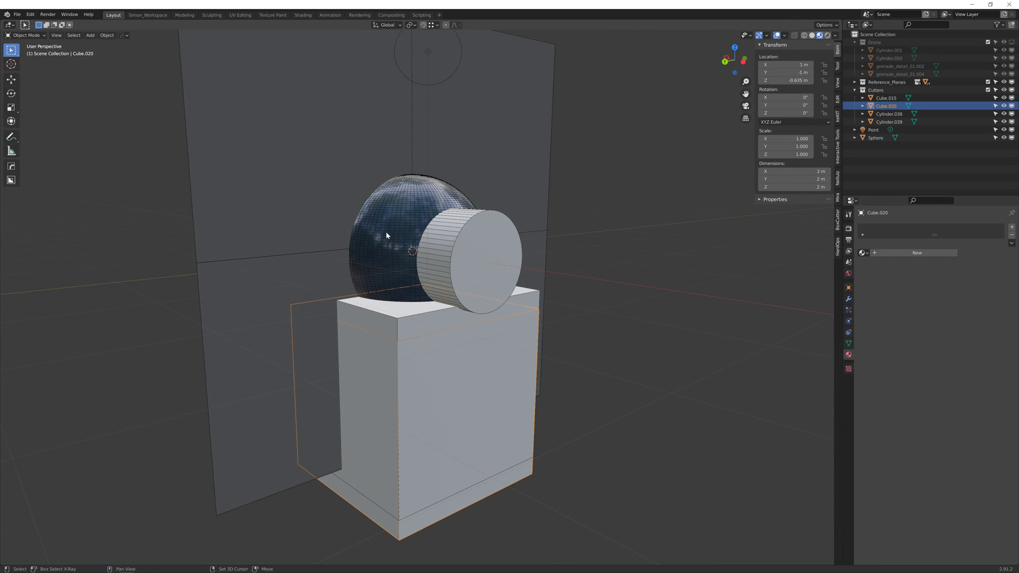
shift+click(387, 234)
key(ctrl+shift+b)
Step: Slice the sphere with the remaining box cutter, Cube.015, using Bool Tool
click(527, 317)
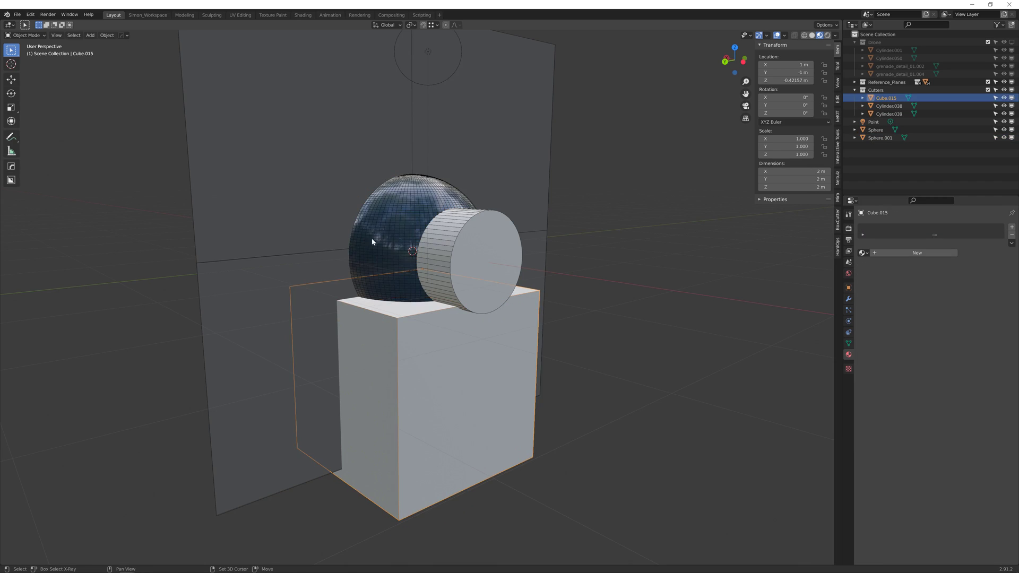
shift+click(372, 237)
key(ctrl+shift+b)
click(374, 235)
Step: Slice the upper part of the sphere with Cylinder.038 using Bool Tool's Auto Boolean Slice
click(466, 224)
shift+click(413, 202)
key(shift+ctrl+b)
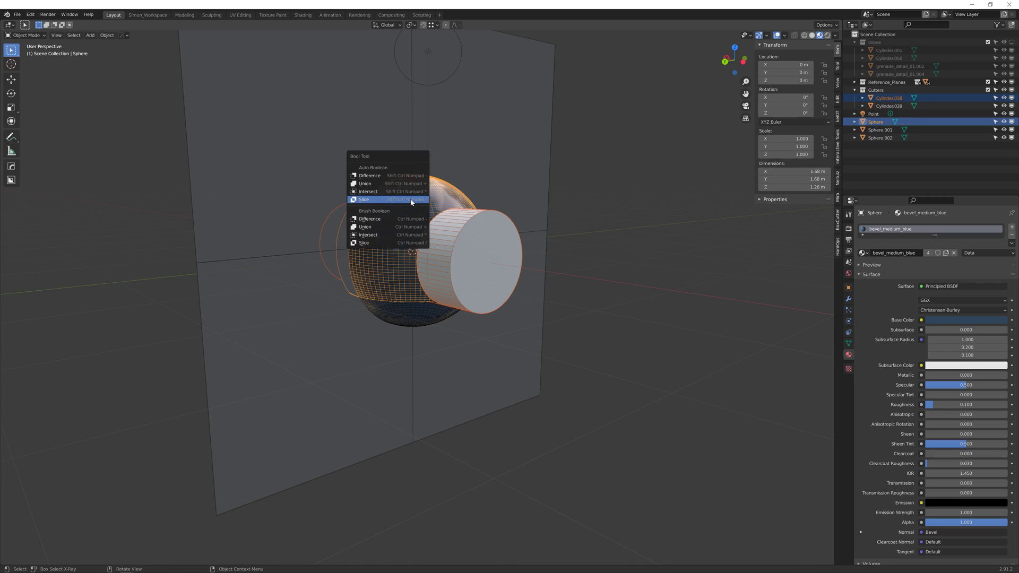
click(422, 200)
Step: Assign the bevel_medium_red material to the sphere's bottom slice
key(shift+q)
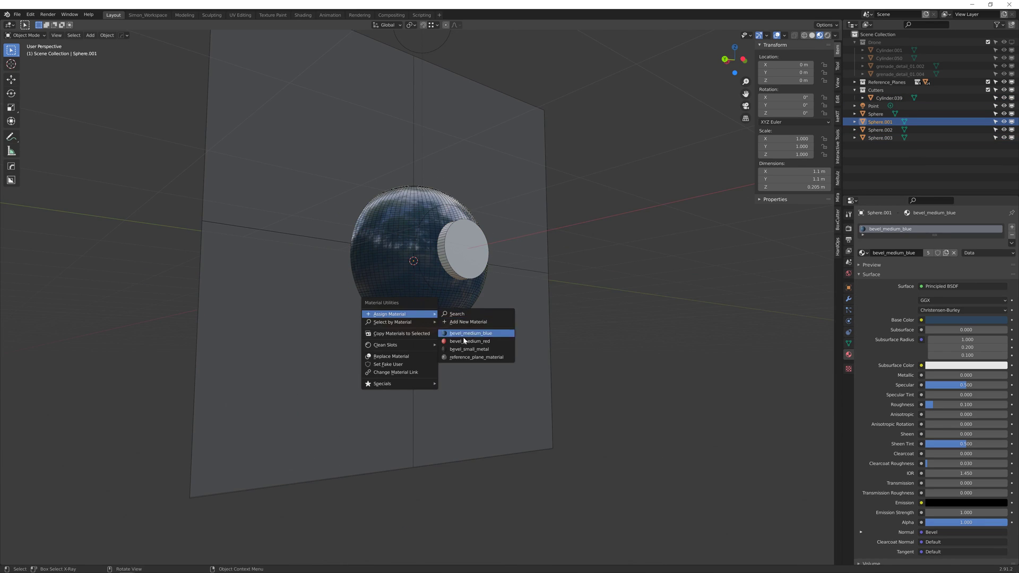
click(463, 339)
middle_drag(445, 211, 442, 240)
Step: Subtract the Cylinder.039 cutter from the sphere's round side piece with a Bool Tool difference
click(445, 230)
key(shift+h)
key(alt+h)
shift+click(467, 215)
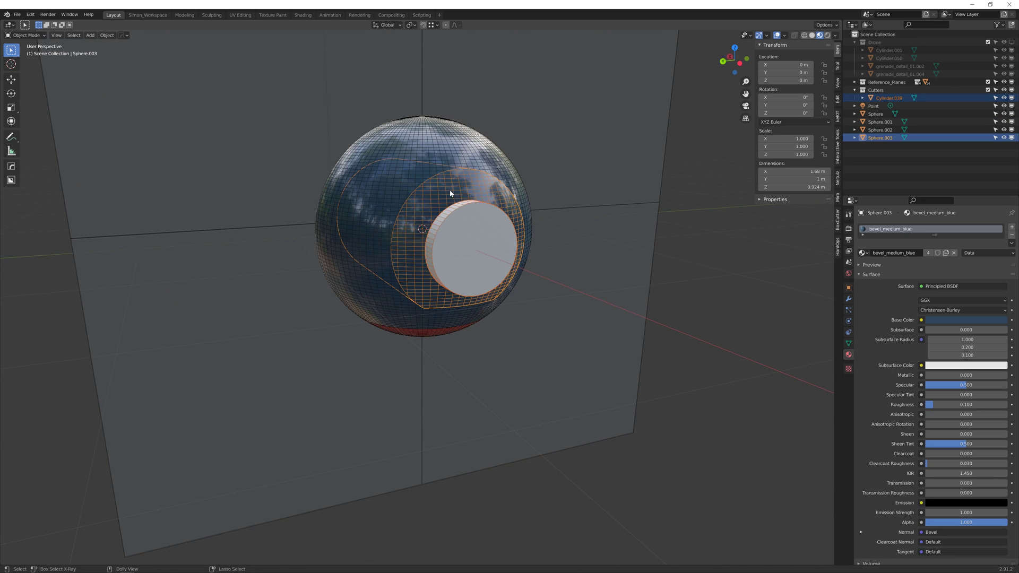
key(shift+ctrl+b)
click(407, 167)
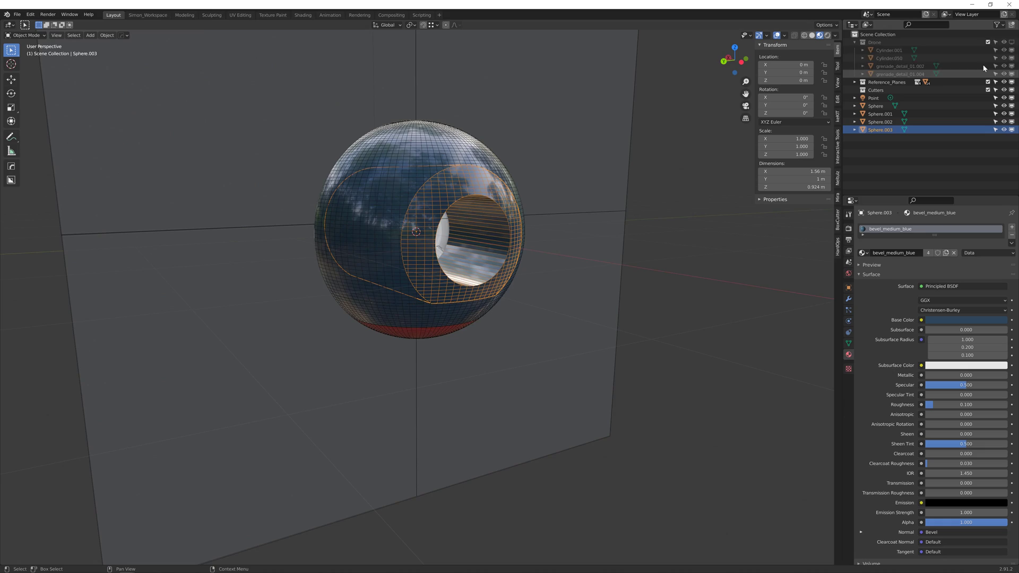
Step: Show the collection containing the grenade_detail objects, clear the selection and change the viewport shading
click(1012, 42)
middle_drag(560, 202, 499, 217)
key(alt+a)
scroll(497, 217, up, 1)
key(z)
click(482, 167)
middle_drag(652, 235, 602, 215)
shift+middle_drag(602, 215, 616, 229)
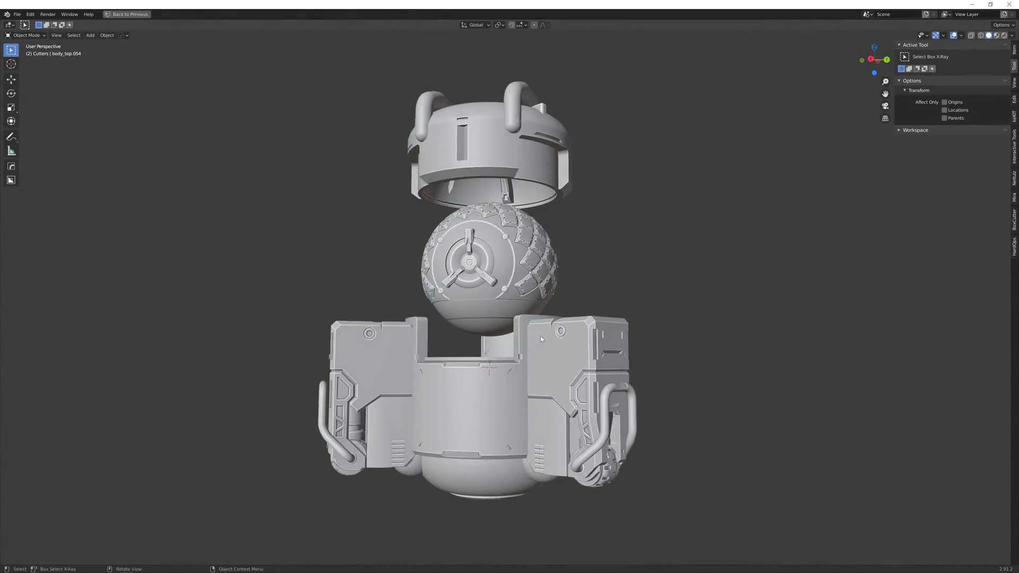
Step: Switch the viewport to rendered shading and examine the exploded model from several sides
mouse_move(541, 339)
middle_down()
mouse_move(723, 337)
mouse_move(636, 334)
mouse_move(618, 314)
mouse_move(605, 257)
middle_up()
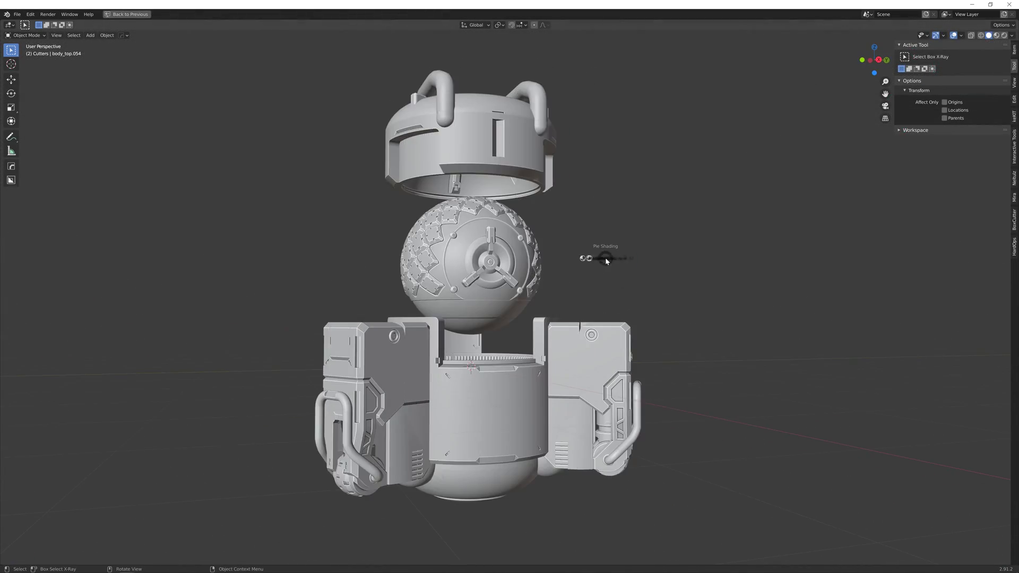
key(z)
click(602, 216)
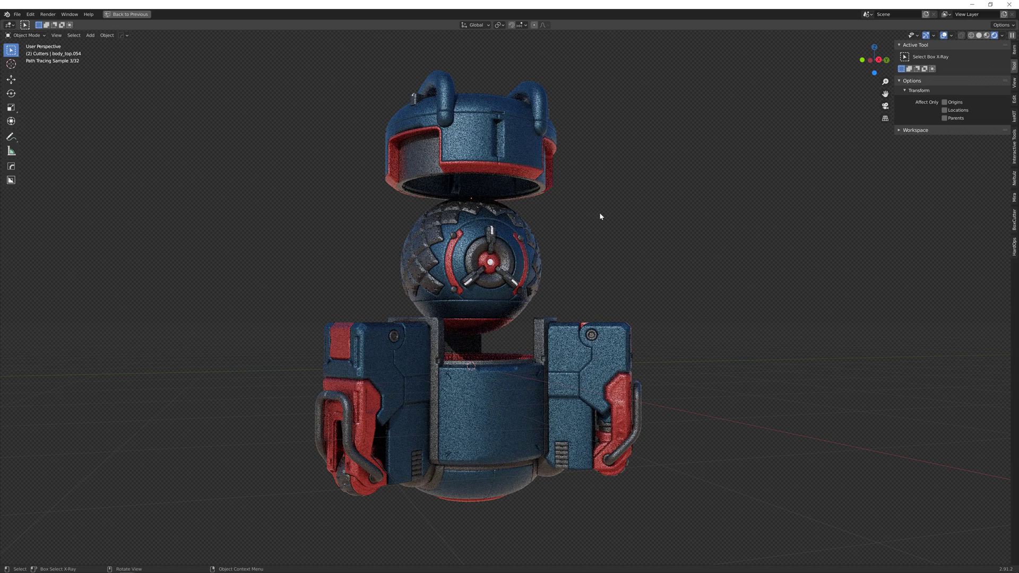
middle_drag(606, 232, 579, 317)
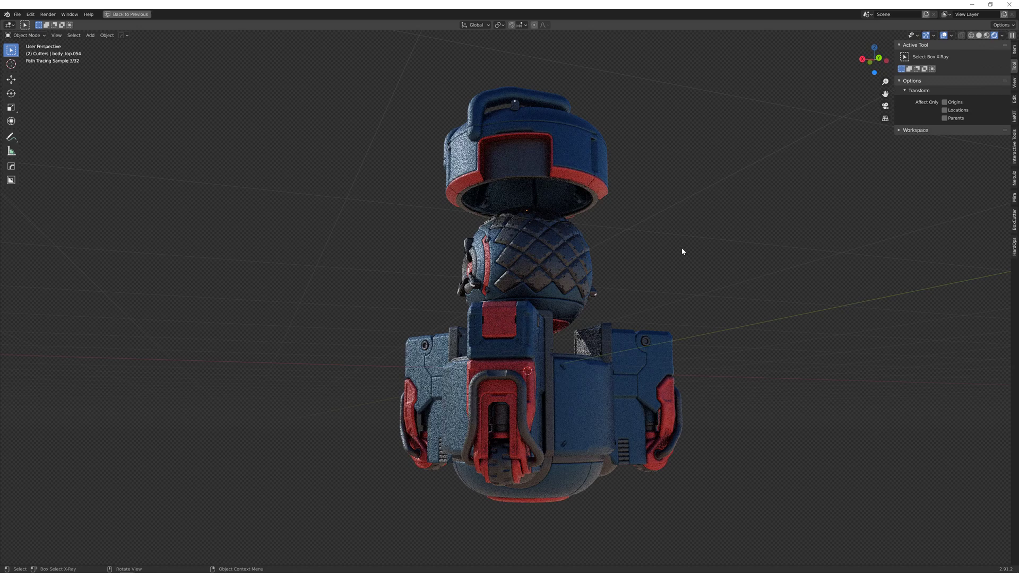
middle_drag(697, 222, 747, 196)
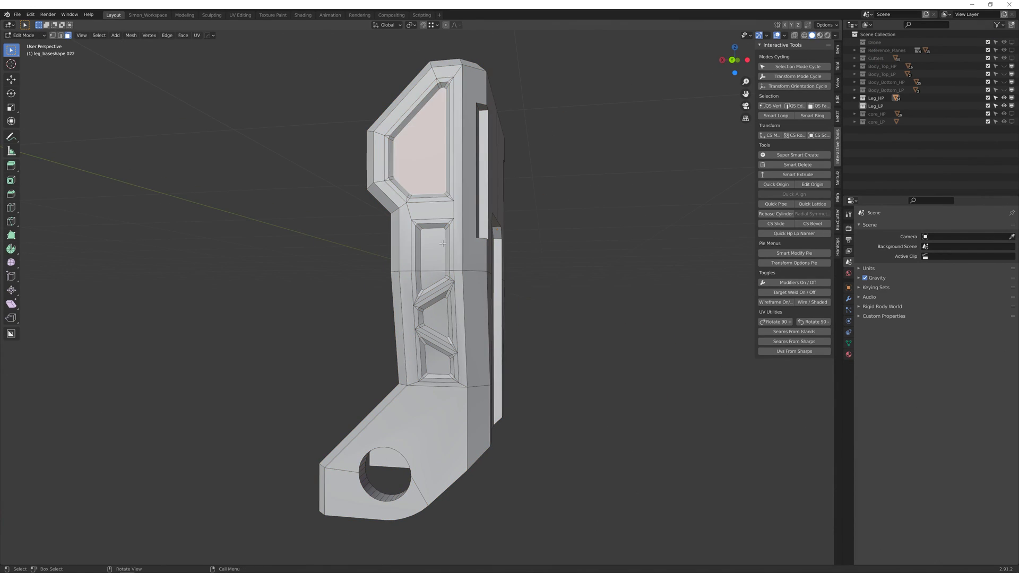
Step: Dissolve the recessed panel geometry on the upper side of the leg mesh
click(439, 244)
key(1)
key(ctrl+x)
Step: Expand the selection over the leg's lower recessed panels, merge them into a single vertex and connect the surrounding vertices
key(3)
click(438, 251)
key(ctrl+KP_Add)
key(ctrl+KP_Add)
key(ctrl+KP_Add)
key(ctrl+KP_Add)
key(ctrl+KP_Add)
key(ctrl+KP_Add)
key(m)
click(437, 308)
key(1)
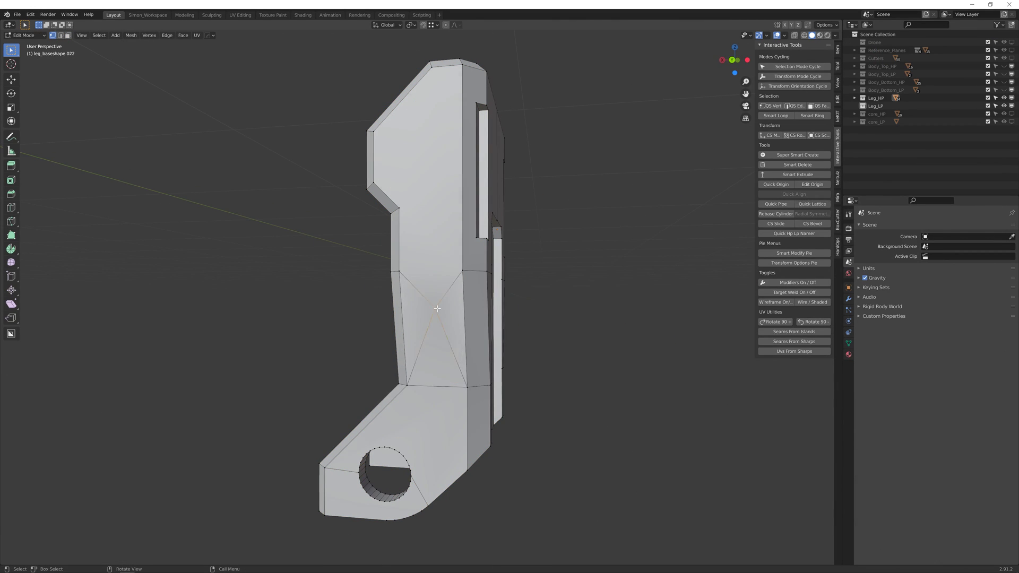
key(j)
Step: Delete the faces of the round hole in the leg's foot and work on its remaining circular edge loop
middle_drag(457, 277, 448, 255)
scroll(380, 393, up, 3)
key(3)
shift+click(350, 392)
key(x)
middle_drag(351, 392, 447, 402)
key(2)
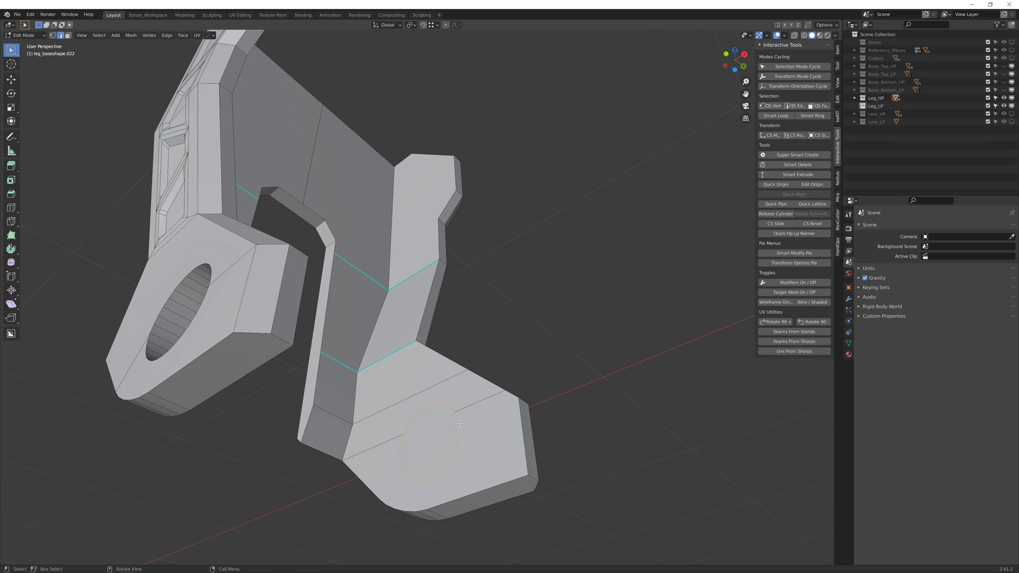
middle_drag(427, 439, 541, 425)
Step: Delete the unneeded faces of the groove running along the inside of the leg's arch
key(3)
click(314, 297)
middle_drag(314, 297, 345, 313)
key(x)
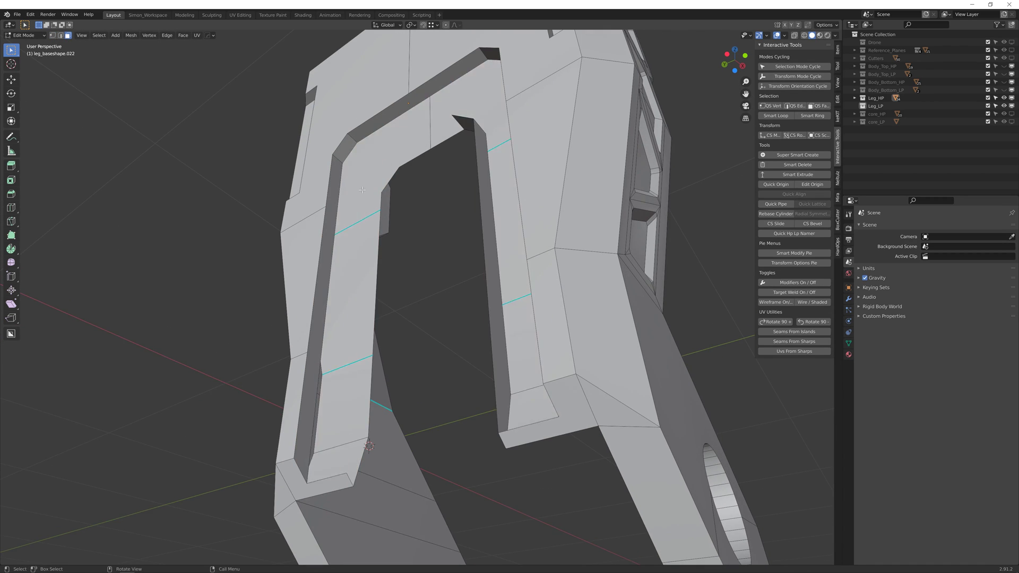
middle_drag(371, 213, 393, 181)
click(349, 174)
shift+click(380, 149)
key(alt+a)
Step: Move the arch's corner vertices vertically, snapping them to the neighbouring geometry to close the groove
key(1)
middle_drag(335, 221, 310, 457)
shift+click(319, 285)
middle_drag(319, 284, 390, 228)
key(1)
click(382, 160)
shift+click(397, 182)
mouse_move(370, 115)
middle_down()
mouse_move(441, 162)
mouse_move(385, 124)
middle_up()
key(g)
key(z)
ctrl+click(405, 137)
Step: Remove the leftover crosswise sharp edges along the inner strip of the leg's edited half
click(374, 184)
click(366, 478)
middle_drag(366, 477, 382, 450)
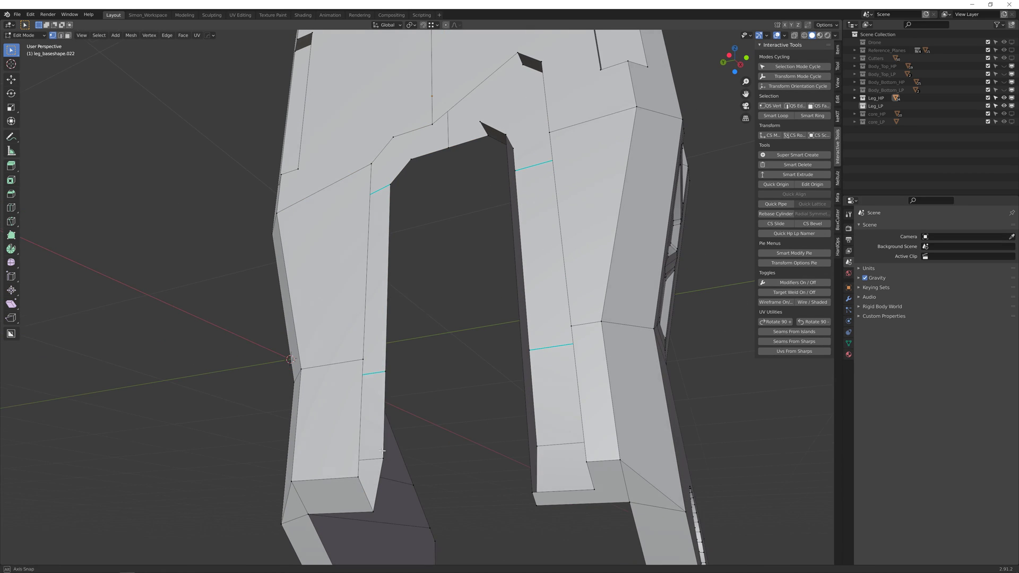
right_click(380, 479)
click(346, 401)
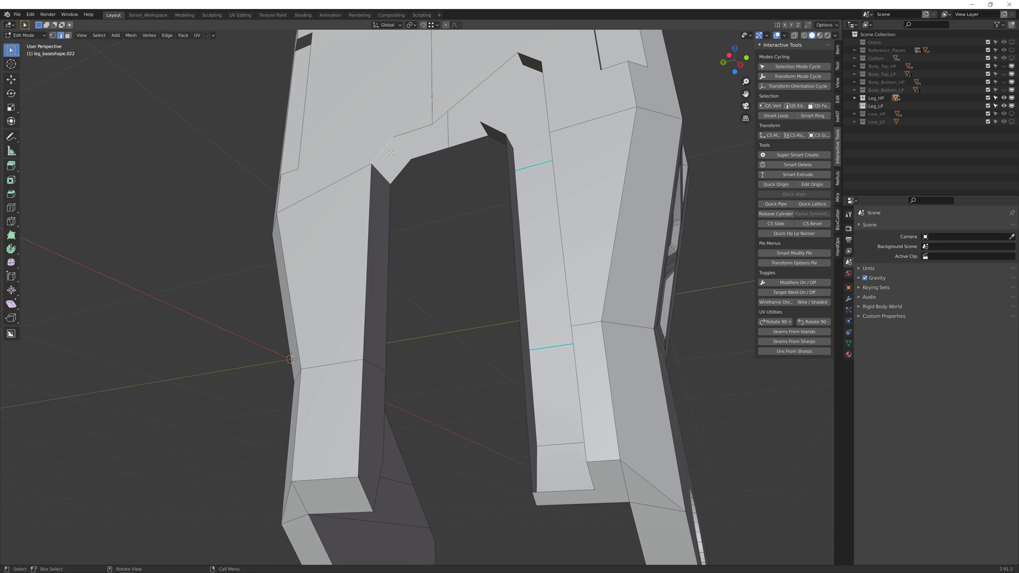
middle_drag(434, 149, 439, 141)
Step: Apply the leg's modifiers with HardOps and dissolve the leftover centre edges across the arch
key(Tab)
key(q)
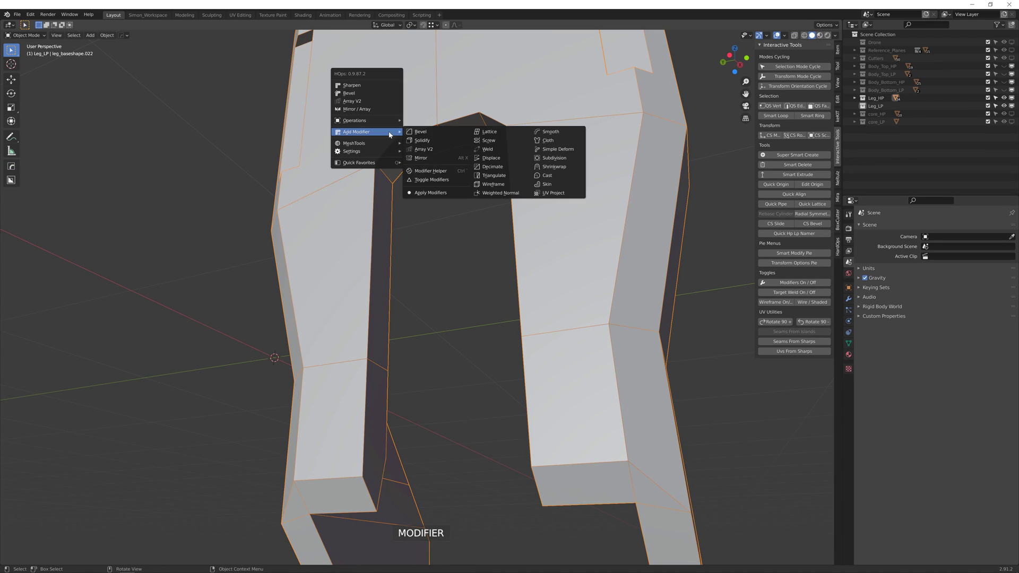
click(428, 193)
key(Tab)
middle_drag(429, 180, 465, 255)
scroll(450, 143, down, 2)
key(ctrl+x)
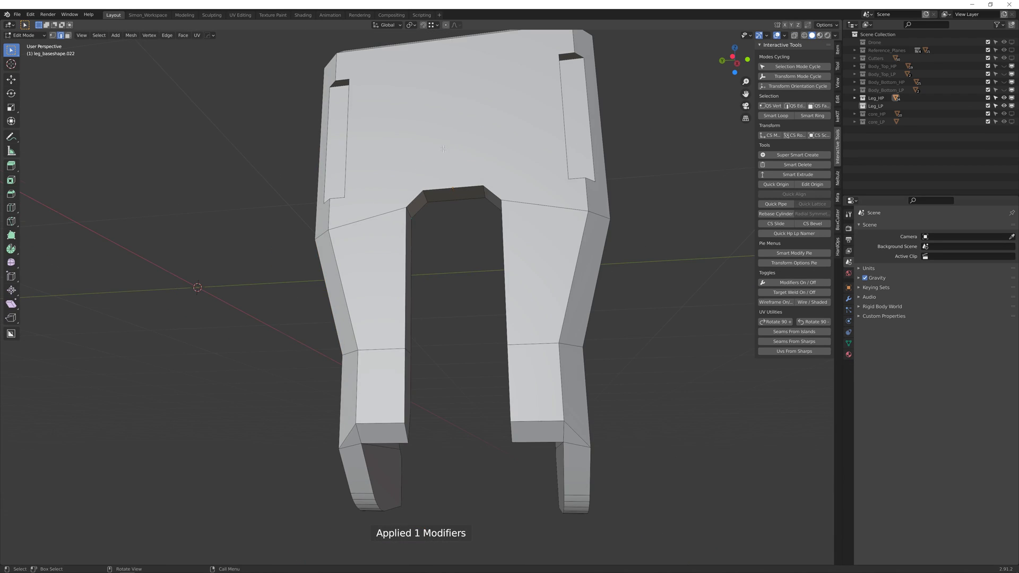
scroll(443, 149, down, 3)
scroll(484, 237, down, 2)
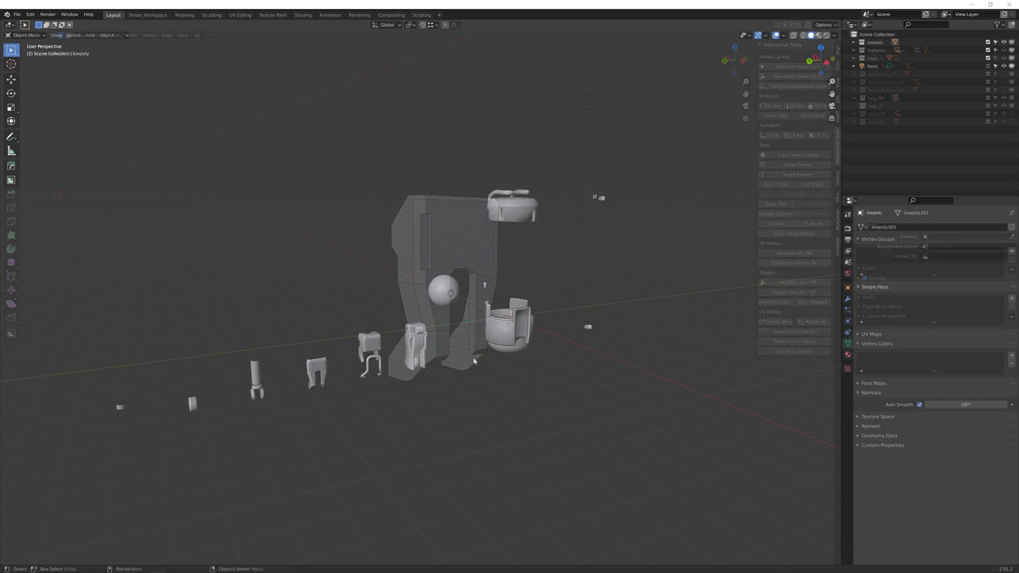
Step: Open the lowpoly mesh in edit mode and examine its full UV layout in the UV editor
mouse_move(442, 365)
middle_down()
mouse_move(414, 358)
mouse_move(460, 360)
mouse_move(490, 336)
middle_up()
key(Tab)
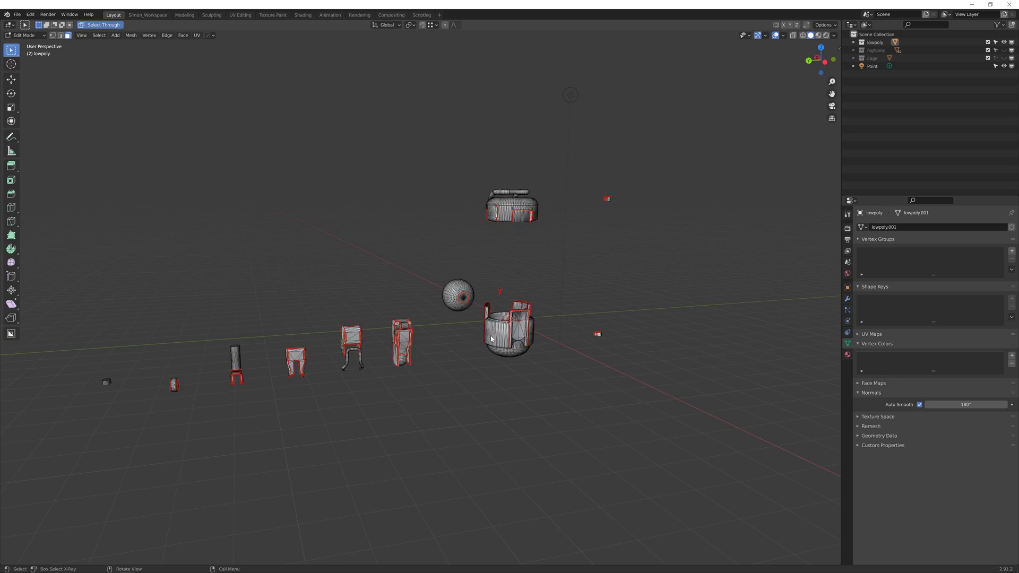
key(ctrl+alt+s)
click(537, 312)
click(754, 293)
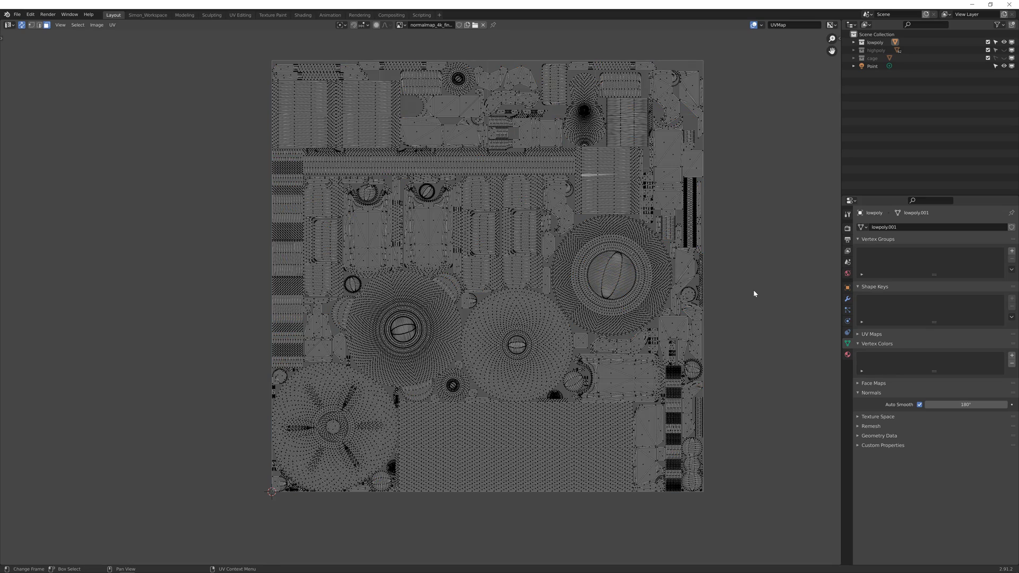
scroll(755, 288, up, 3)
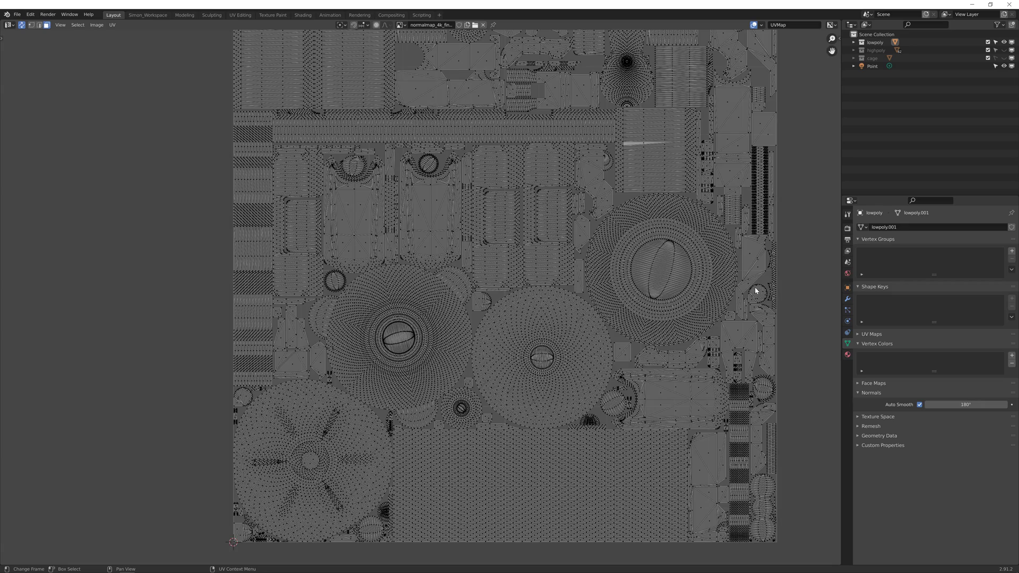
scroll(748, 296, down, 2)
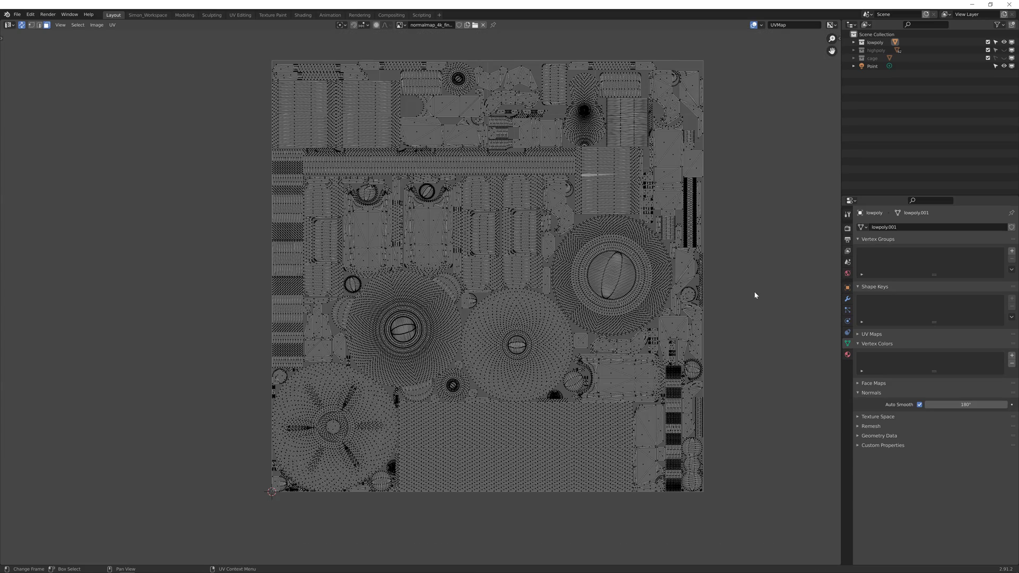
Step: Restore the 3D viewport from the full UV layout, examine the lowpoly parts' marked edges up close and show the cage
key(ctrl+alt+s)
click(758, 256)
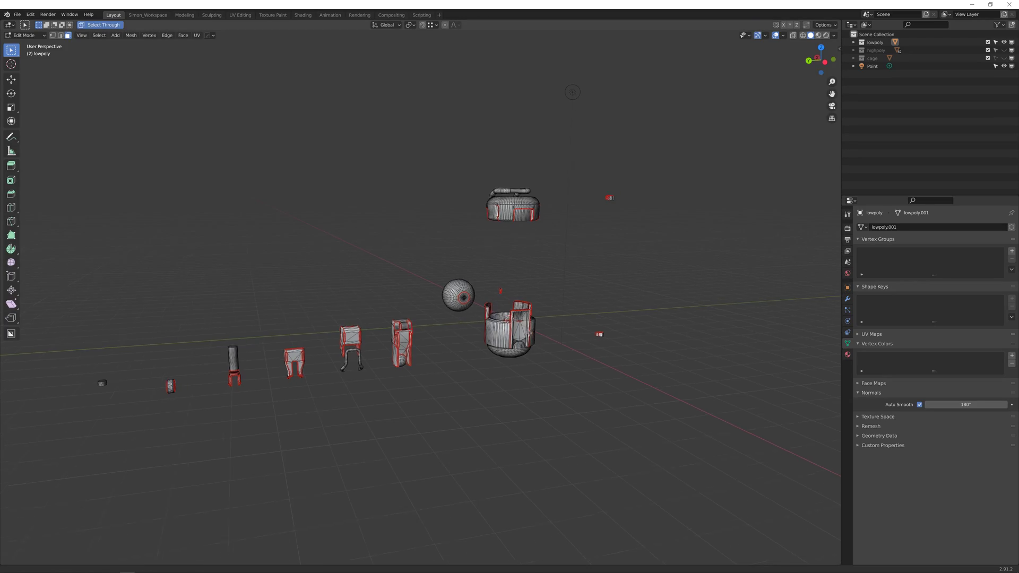
scroll(529, 333, up, 10)
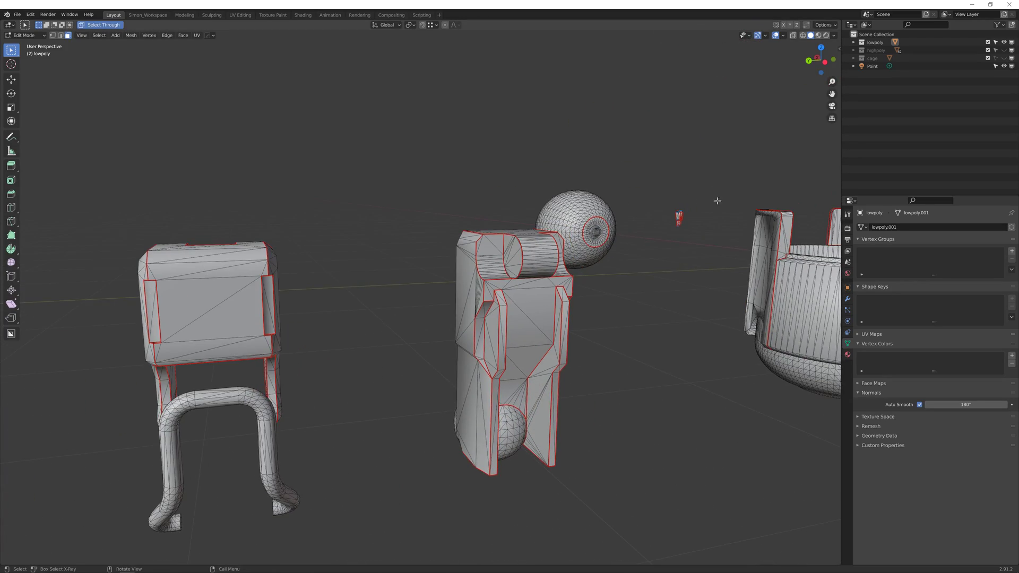
click(1004, 58)
mouse_move(432, 306)
shift+middle_down()
mouse_move(557, 270)
mouse_move(414, 313)
shift+middle_up()
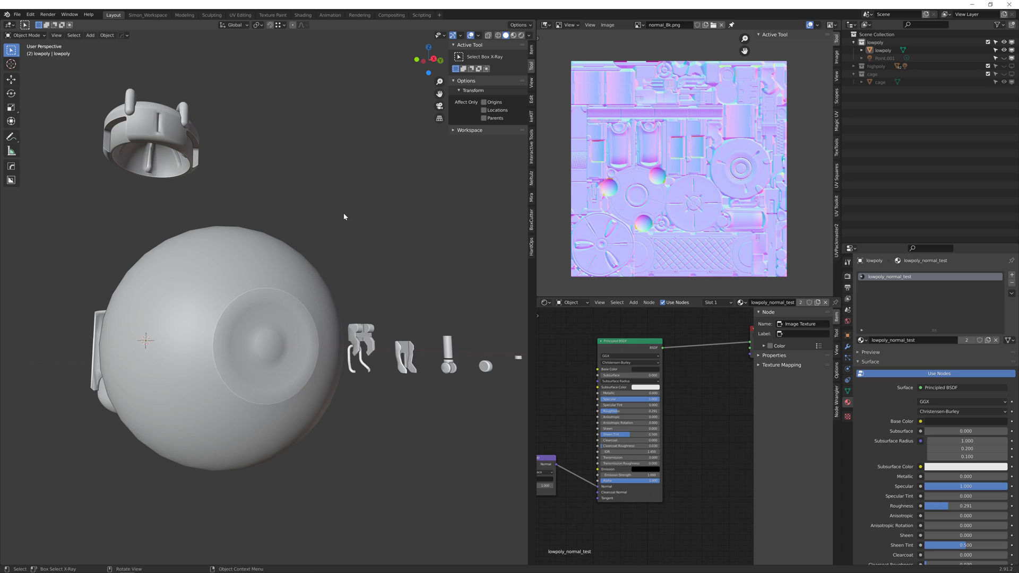
Step: Switch the viewport to rendered shading and set the lowpoly_normal_test material's roughness to 0.318
key(z)
click(348, 174)
mouse_move(613, 412)
mouse_down()
mouse_move(604, 412)
mouse_move(615, 412)
mouse_up()
Step: Unhide the point light and move it around the sphere to check the normal map's shading
key(alt+h)
scroll(367, 221, down, 3)
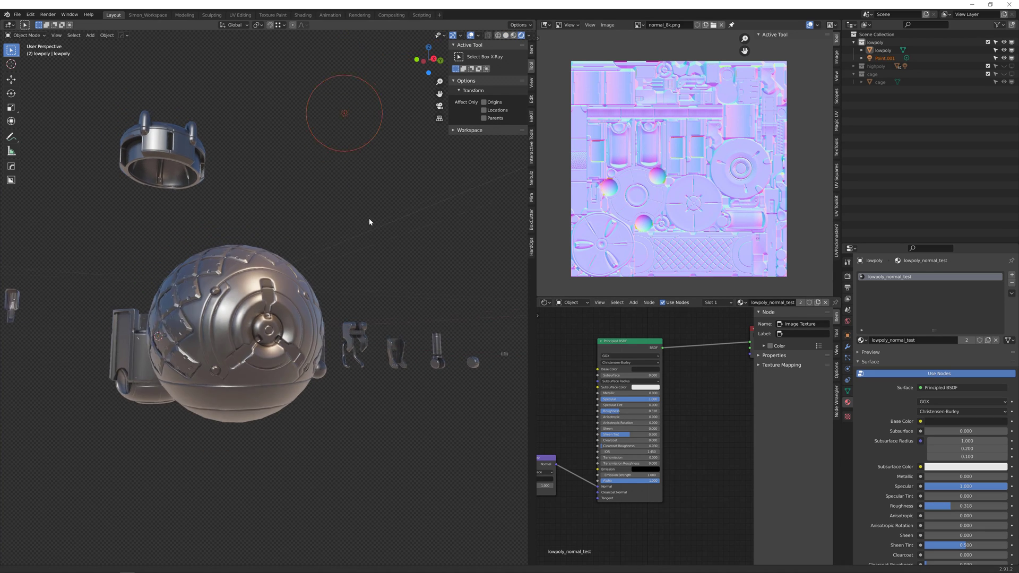
click(332, 149)
key(g)
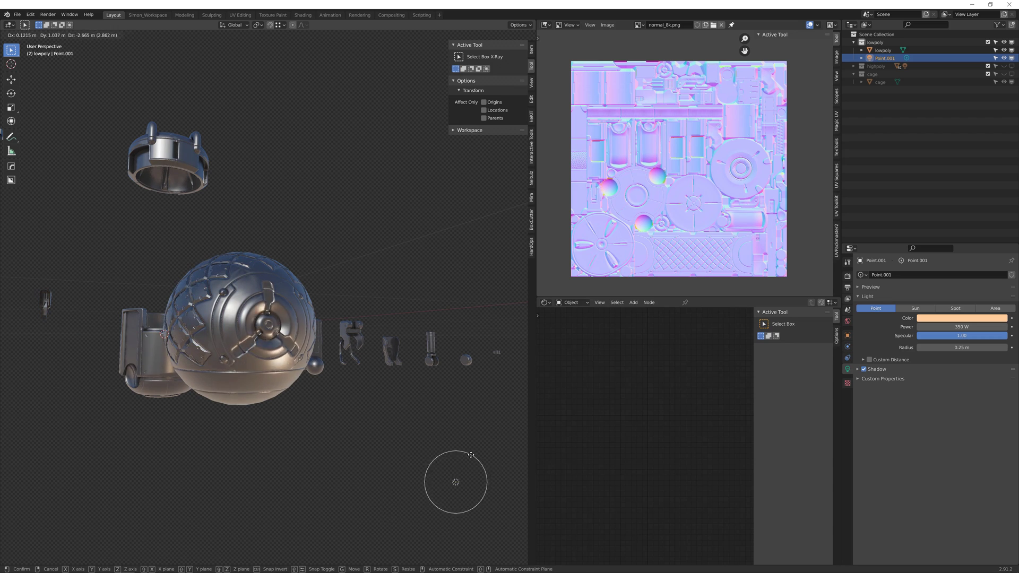
click(331, 216)
scroll(249, 209, down, 3)
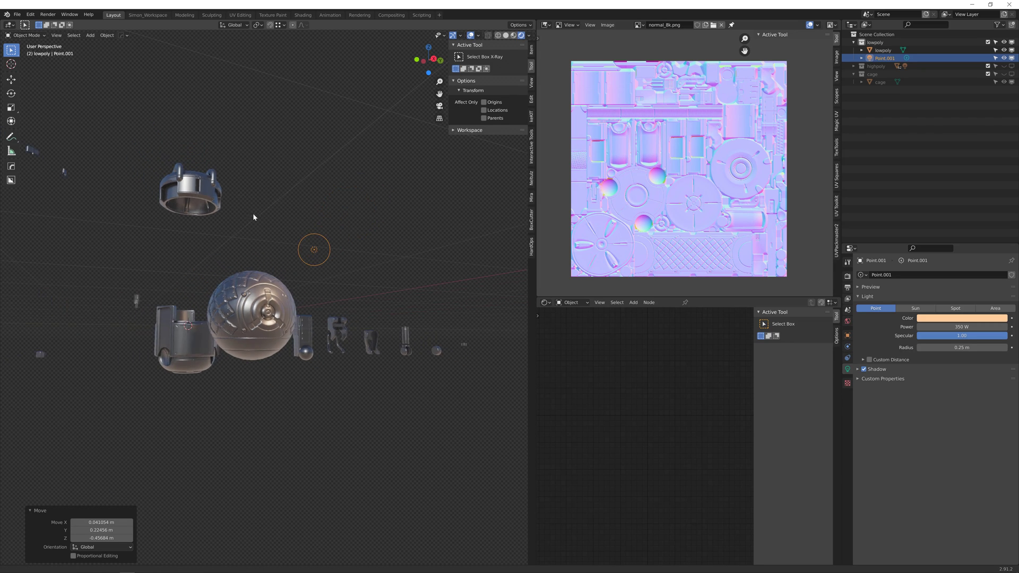
Step: Focus on the point light and slide it along the Y axis past the leg parts
middle_drag(253, 213, 305, 234)
key(g)
key(f)
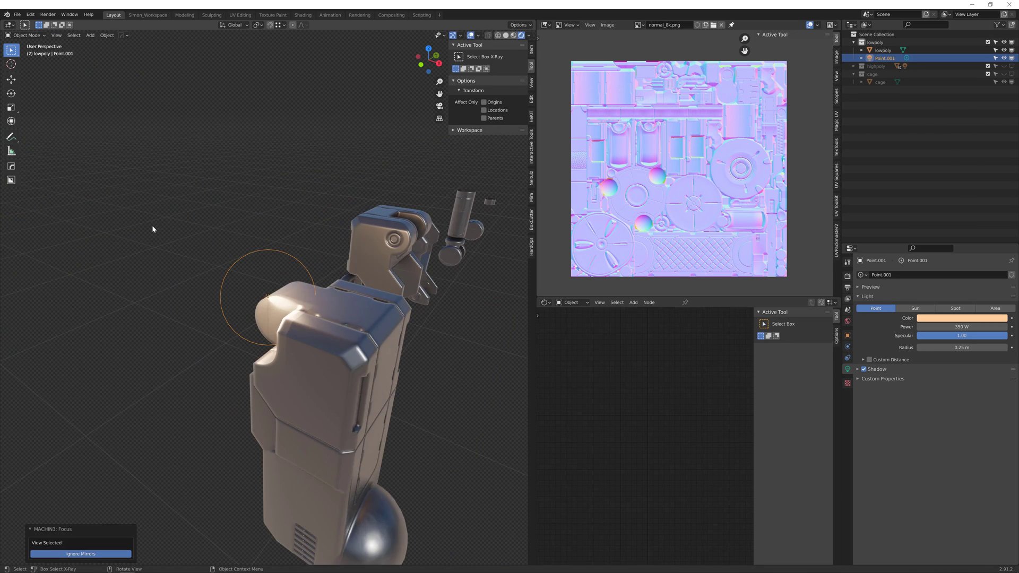
middle_drag(152, 225, 252, 226)
scroll(219, 223, down, 4)
middle_drag(198, 259, 371, 241)
key(g)
key(y)
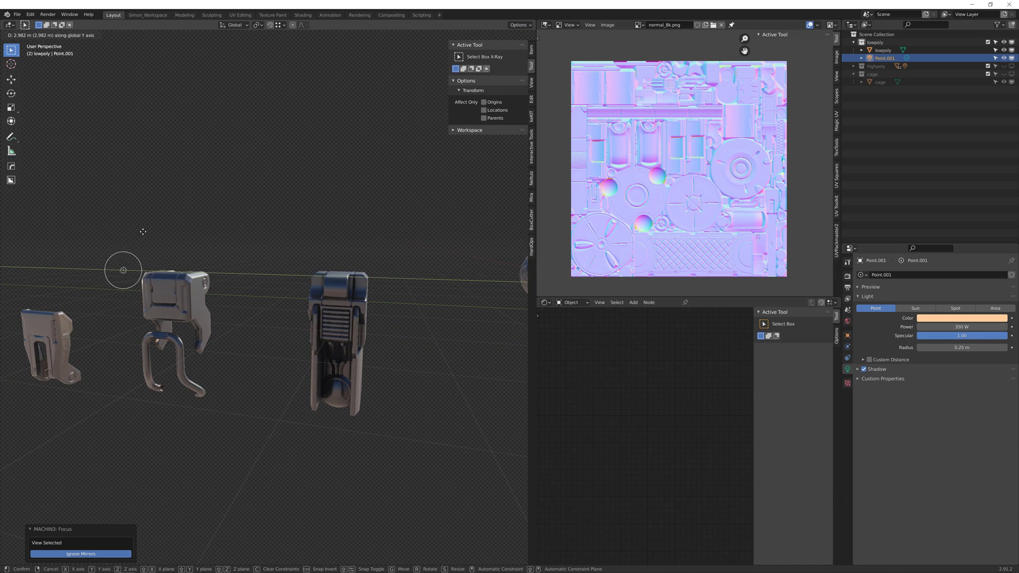
click(141, 233)
Step: Move the point light along the X, Y and Z axes around the leg parts to test their baked normals
key(g)
key(x)
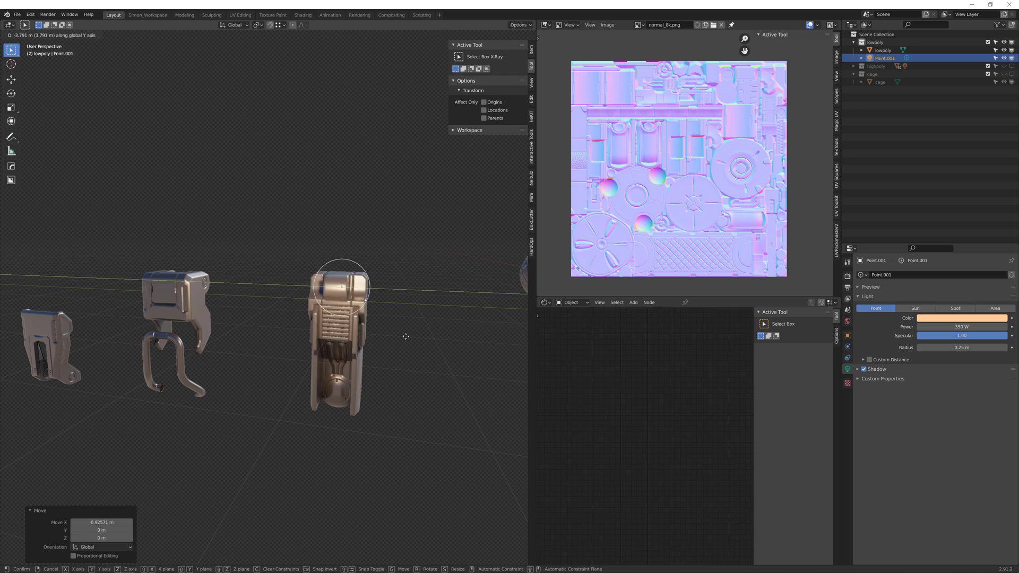
click(480, 361)
key(g)
key(z)
click(451, 518)
key(g)
key(y)
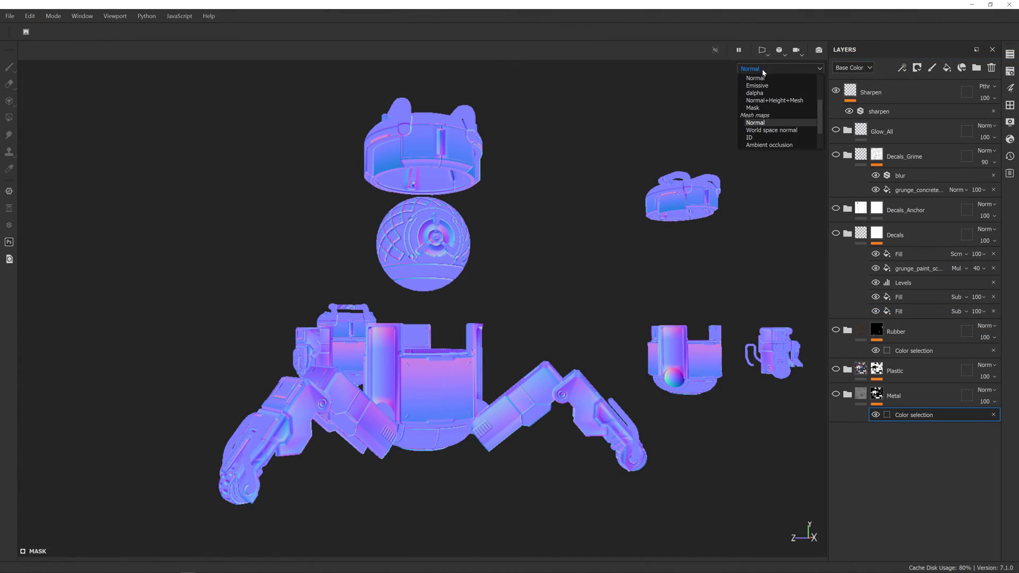
Step: Switch to Substance Painter and display the drone's ID, ambient occlusion and curvature mesh maps in turn
click(765, 138)
click(774, 68)
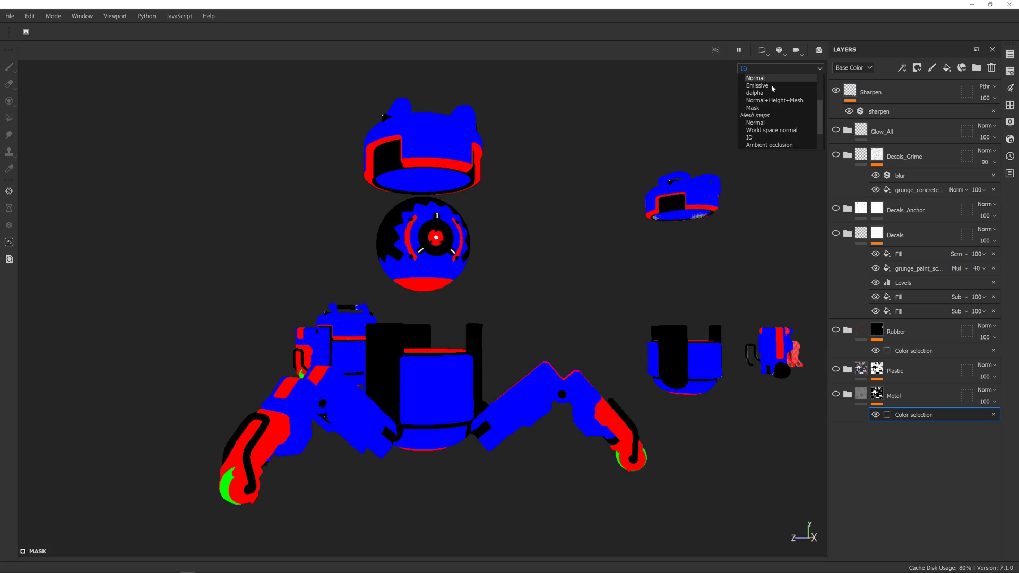
click(774, 145)
click(817, 68)
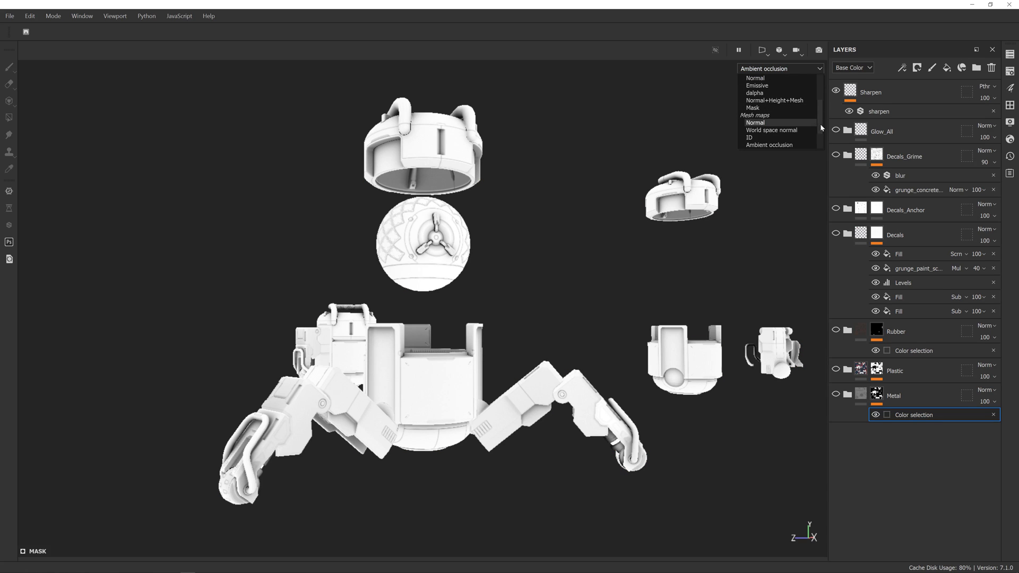
click(799, 123)
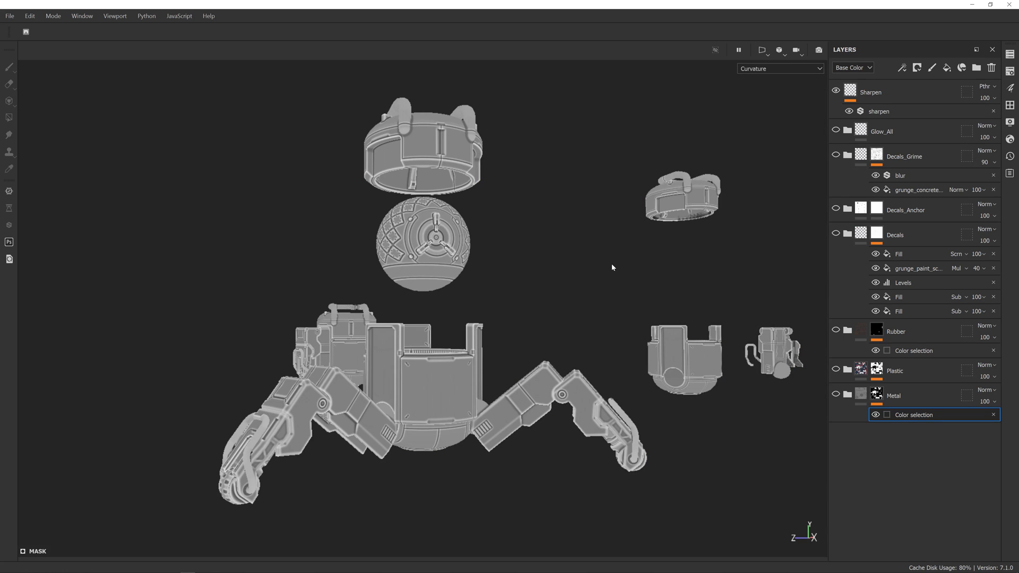
Step: Return the viewport to the full material display and make the Metal and Plastic layer folders visible
key(m)
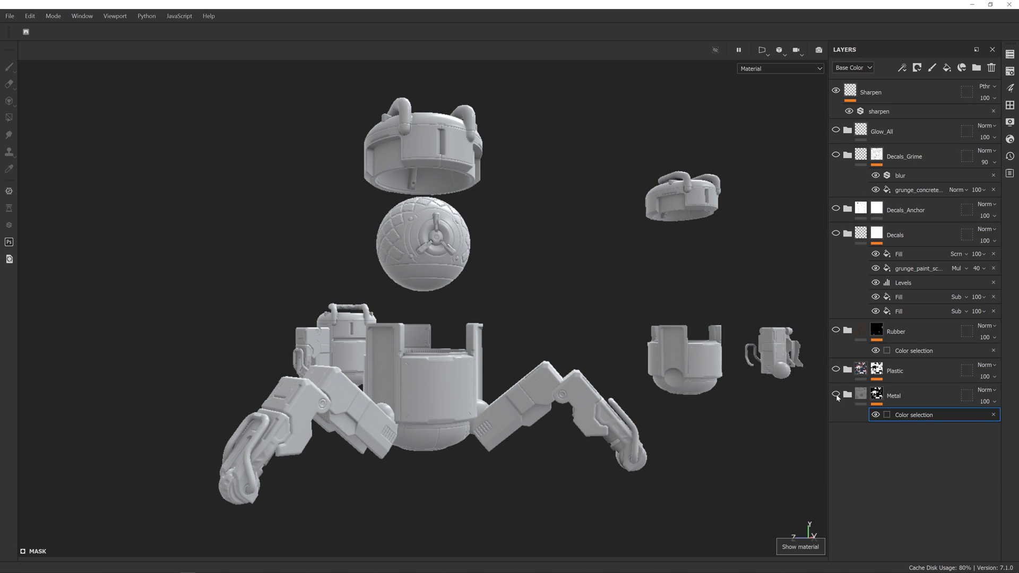
click(837, 394)
click(836, 370)
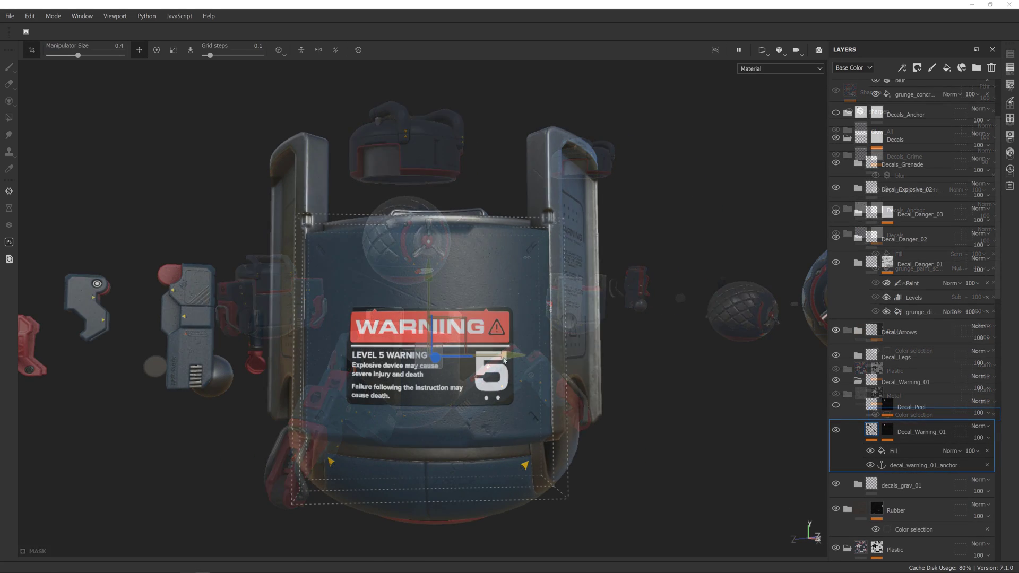
Step: Reposition the Decal_Warning_01 projection on the body's front plate and make the Decal_Peel layer visible
drag(447, 317, 414, 335)
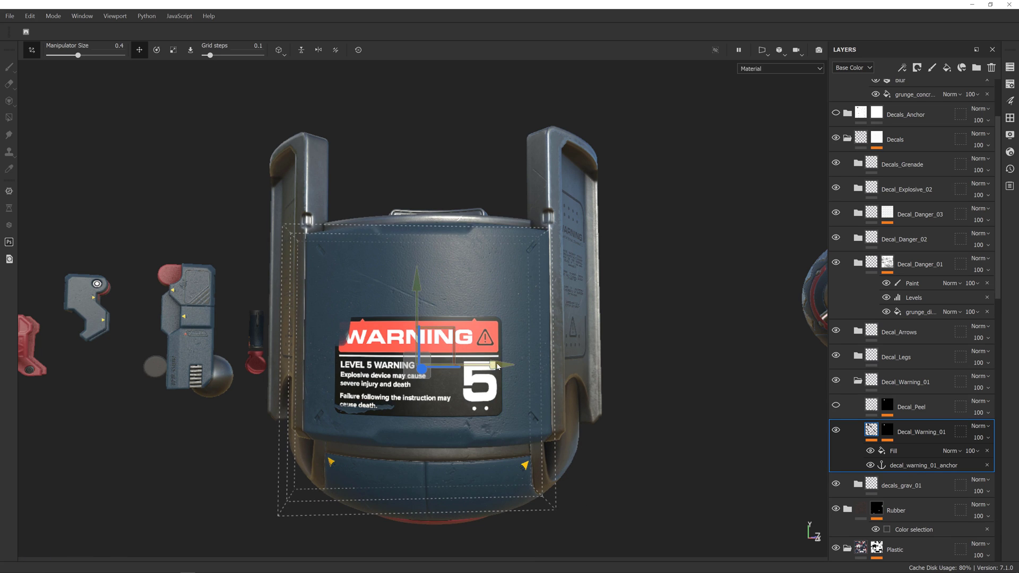
drag(497, 366, 509, 367)
click(837, 405)
alt+drag(644, 361, 659, 353)
alt+right_drag(659, 353, 691, 386)
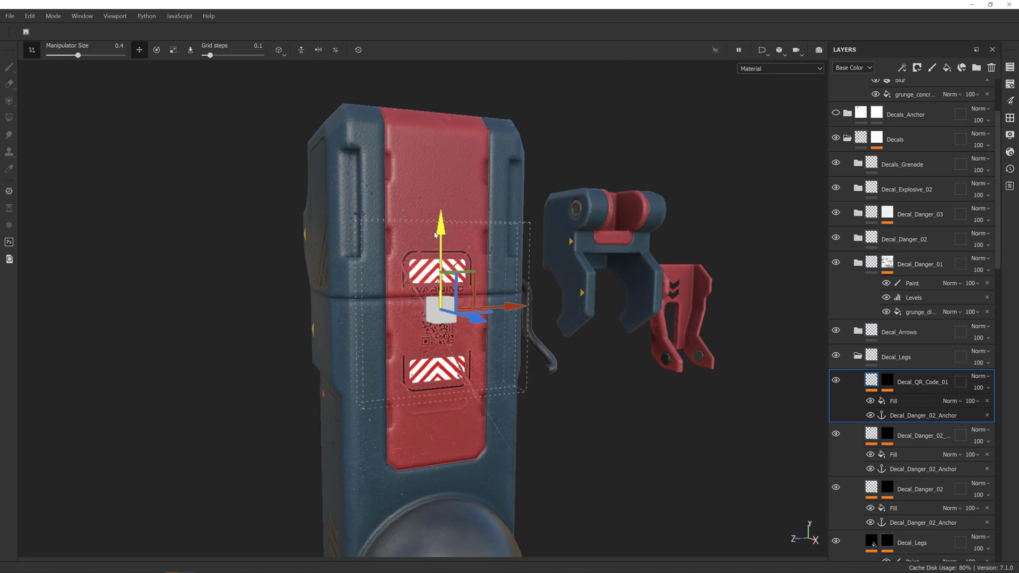
Step: Move the Decal_QR_Code_01 projection down to the centre of the red panel's lower half and rotate it
drag(435, 236, 431, 331)
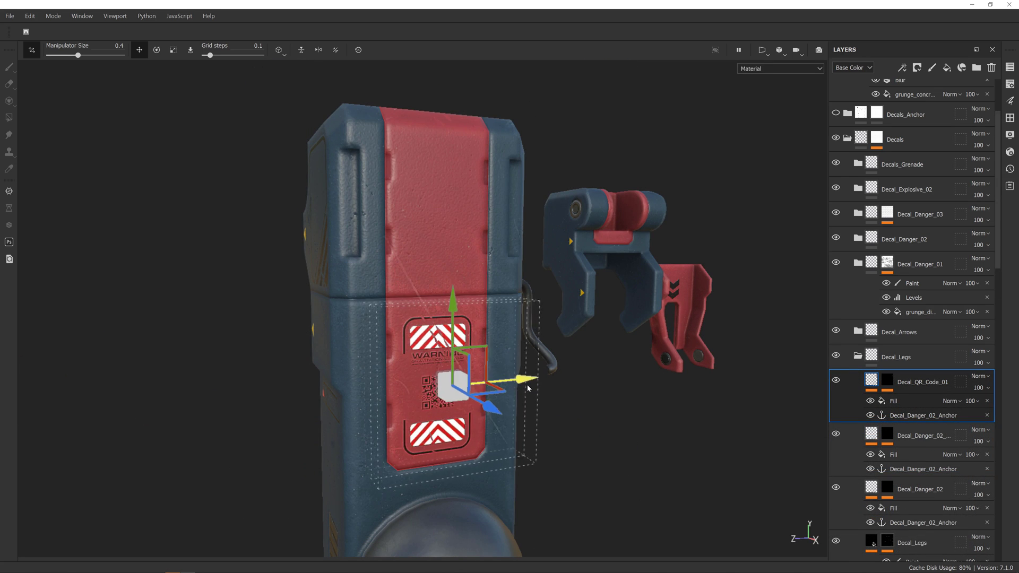
mouse_move(529, 389)
mouse_down()
mouse_move(576, 386)
mouse_move(490, 390)
mouse_move(522, 388)
mouse_up()
key(e)
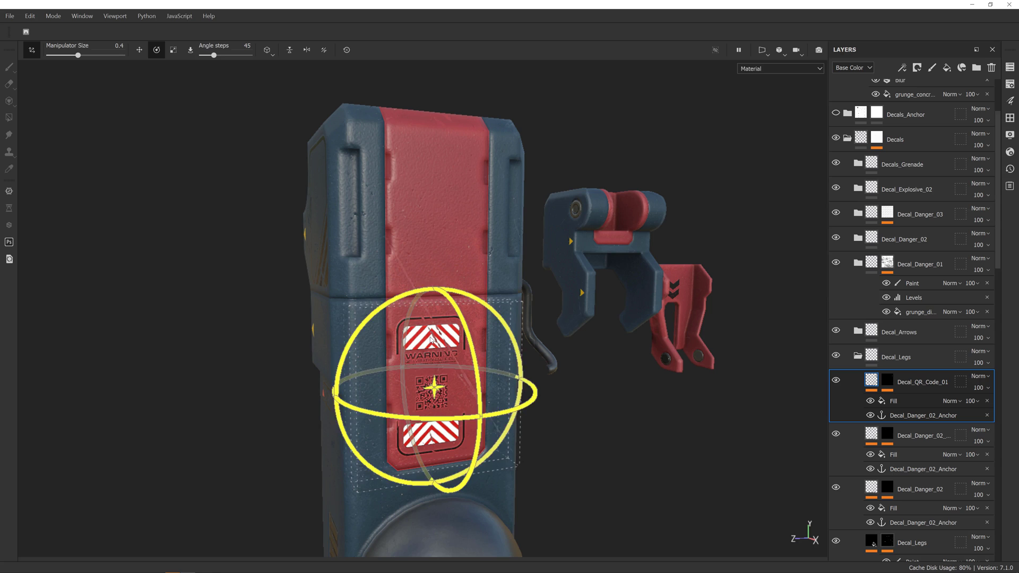
drag(482, 306, 603, 301)
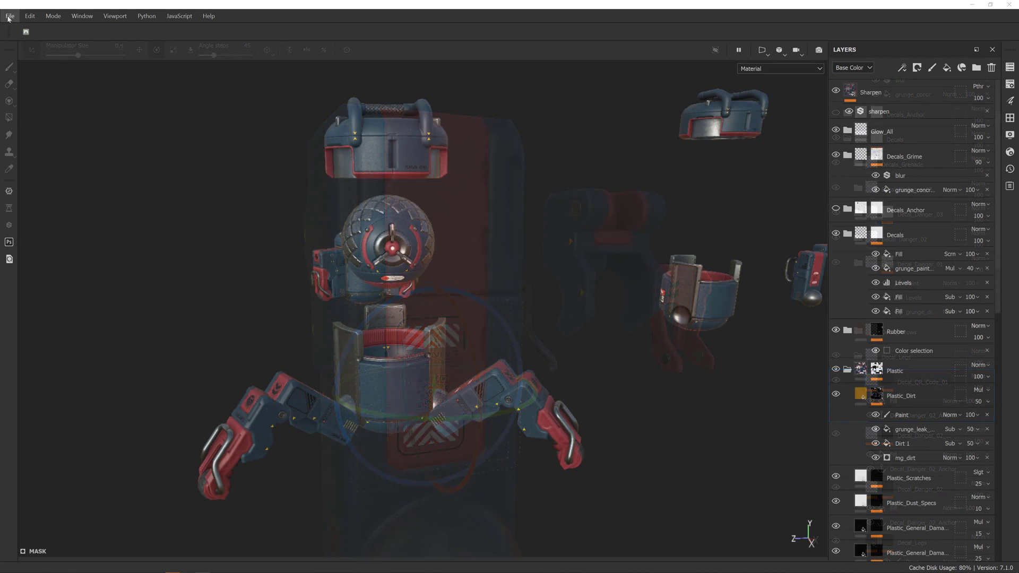
Step: Export the drone_material textures with the Document channels + Normal + AO (No Alpha) template and infinite dilation padding
click(9, 16)
key(Escape)
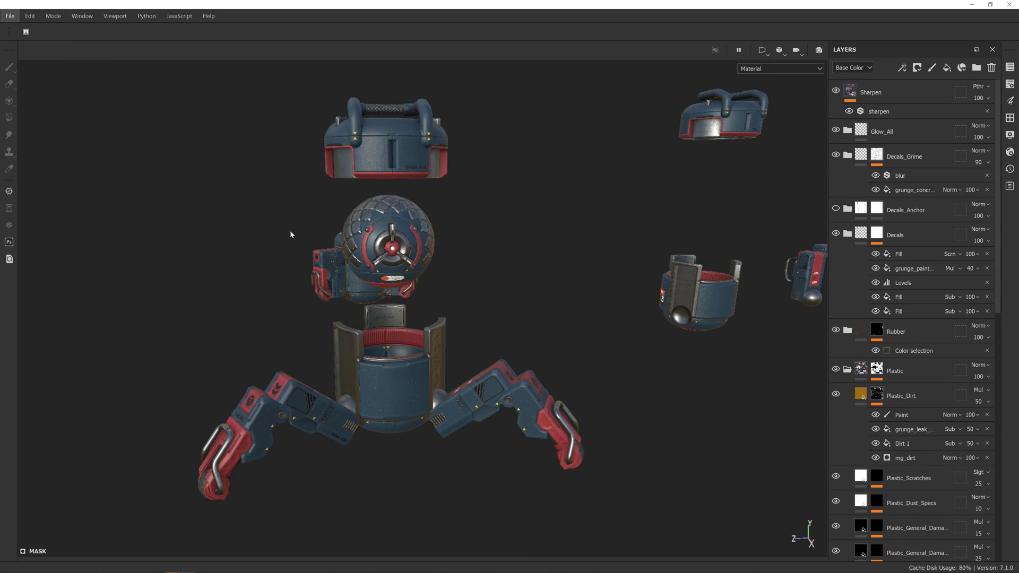
key(ctrl+shift+e)
click(278, 474)
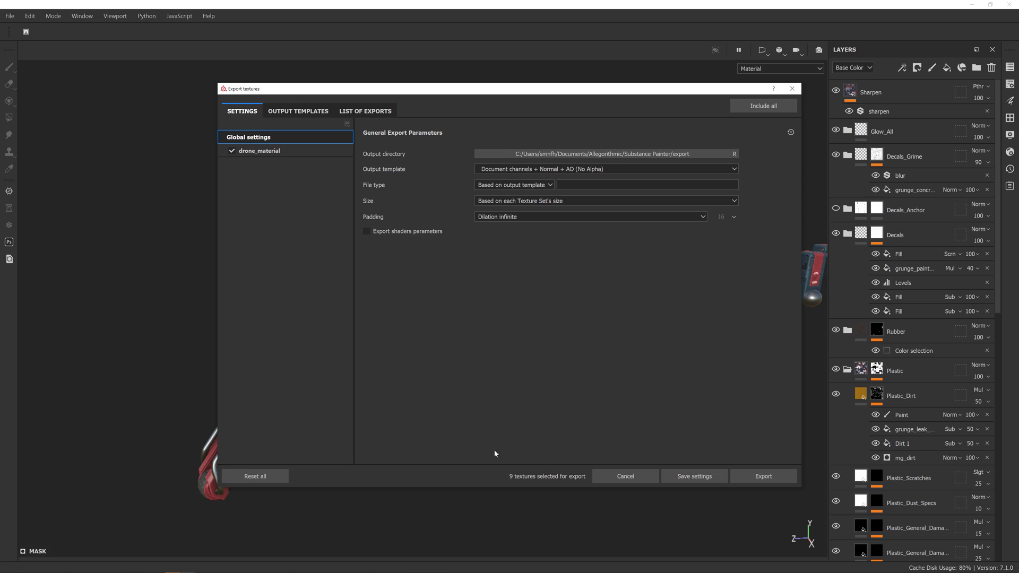
click(764, 477)
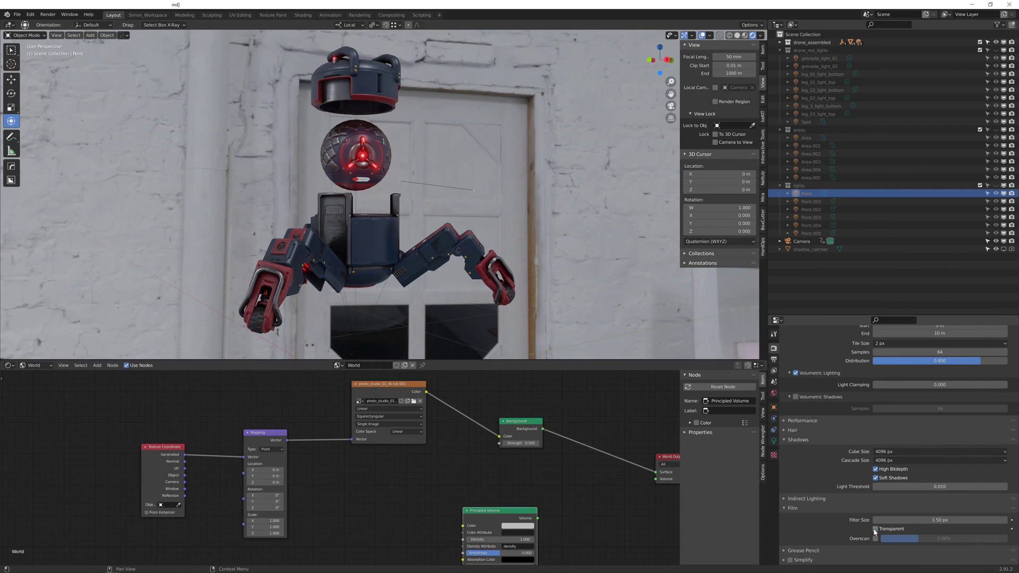
Step: Switch to Blender, set the world mapping's Z rotation to -10° and enable the transparent film background
mouse_move(268, 508)
mouse_down()
mouse_move(322, 508)
mouse_move(259, 509)
mouse_up()
text(-10)
key(Return)
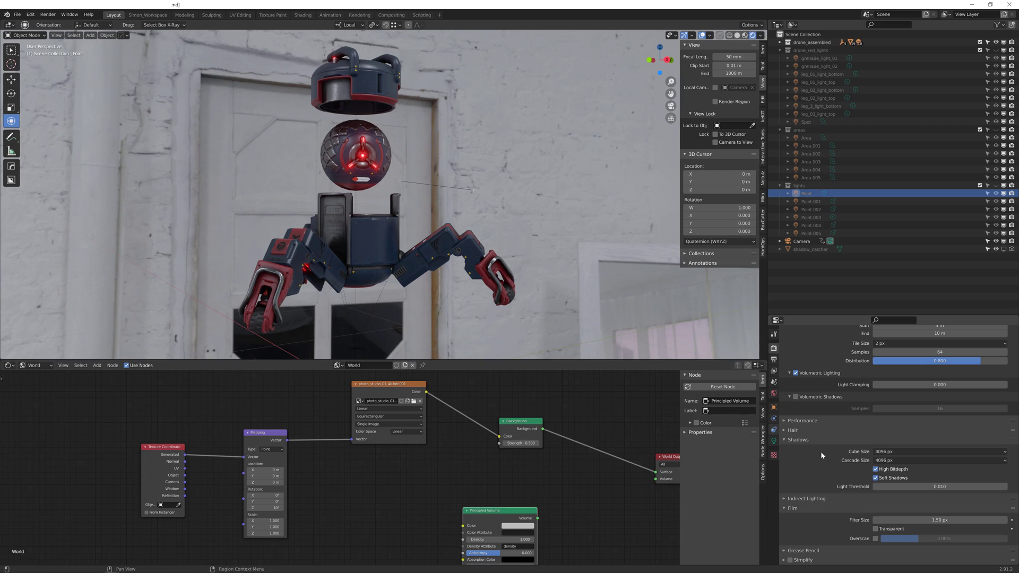
click(876, 529)
Step: Show the lights collection and set the Point spotlight's cone size to 45°
click(899, 194)
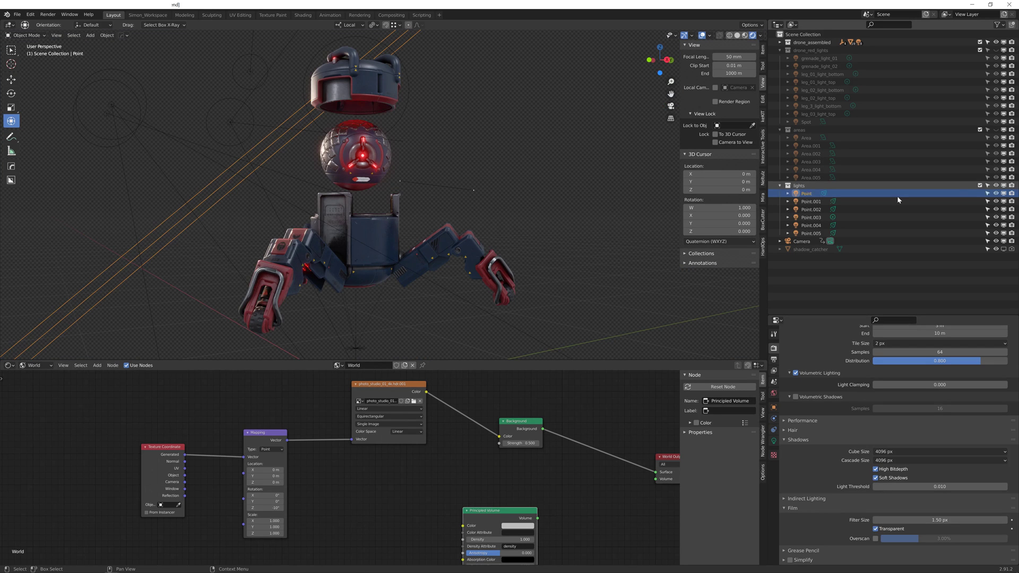
click(774, 441)
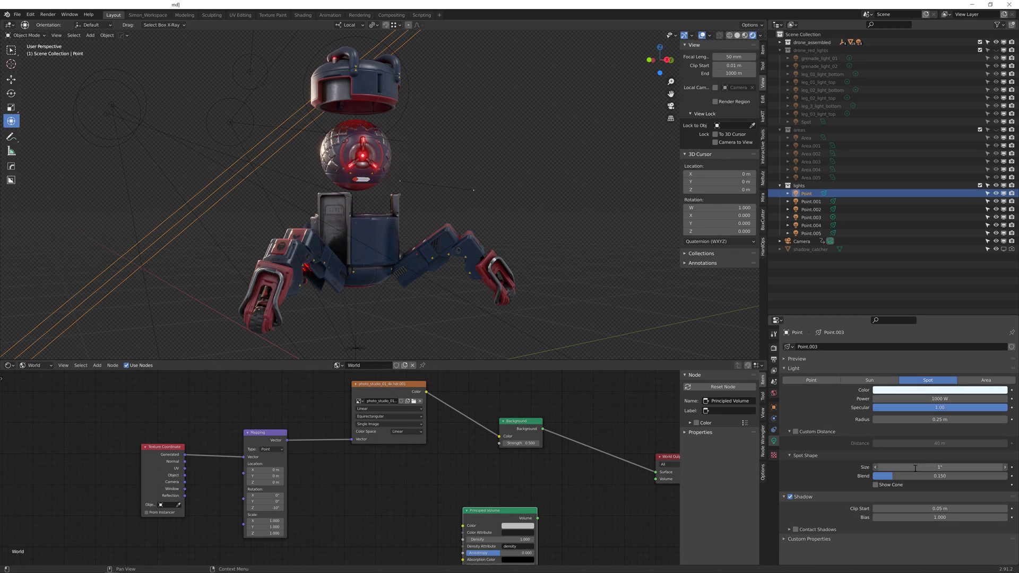
click(950, 468)
key(Return)
mouse_move(949, 468)
mouse_down()
mouse_move(919, 467)
mouse_move(935, 466)
mouse_up()
key(ctrl+z)
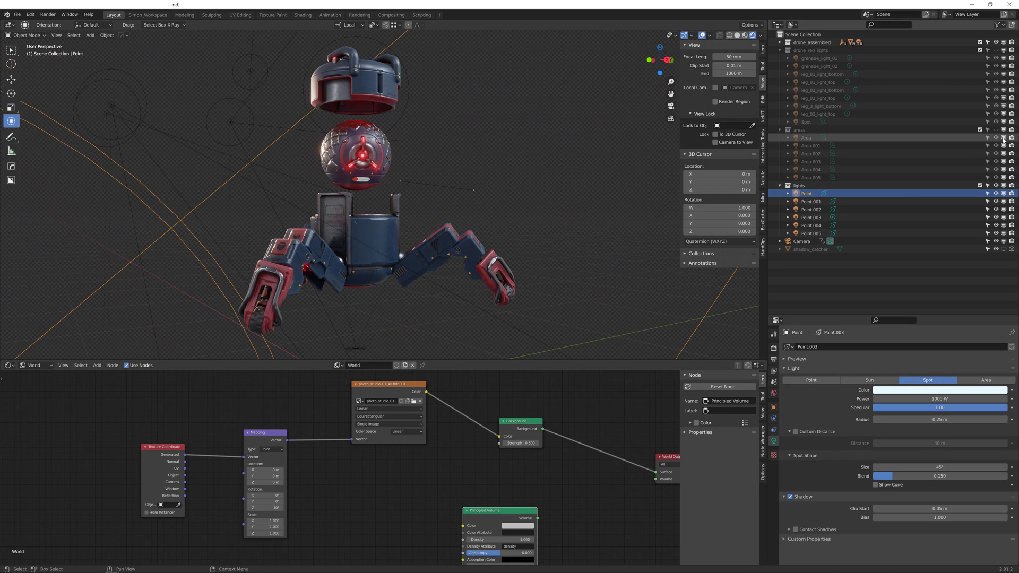
Step: Show the areas and drone_red_lights collections with the shadow_catcher, and view the scene through the camera
click(997, 130)
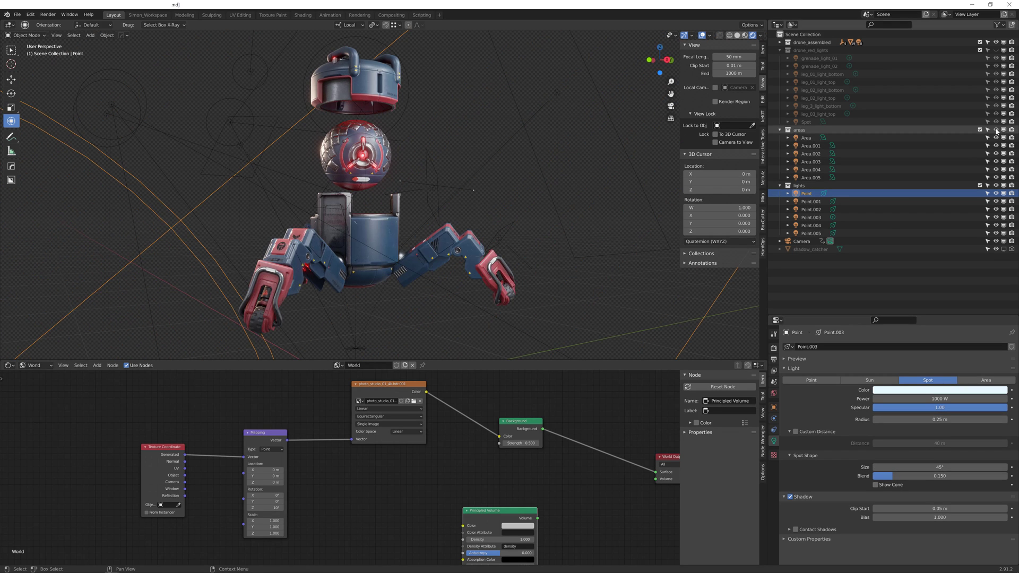
click(998, 50)
click(1004, 249)
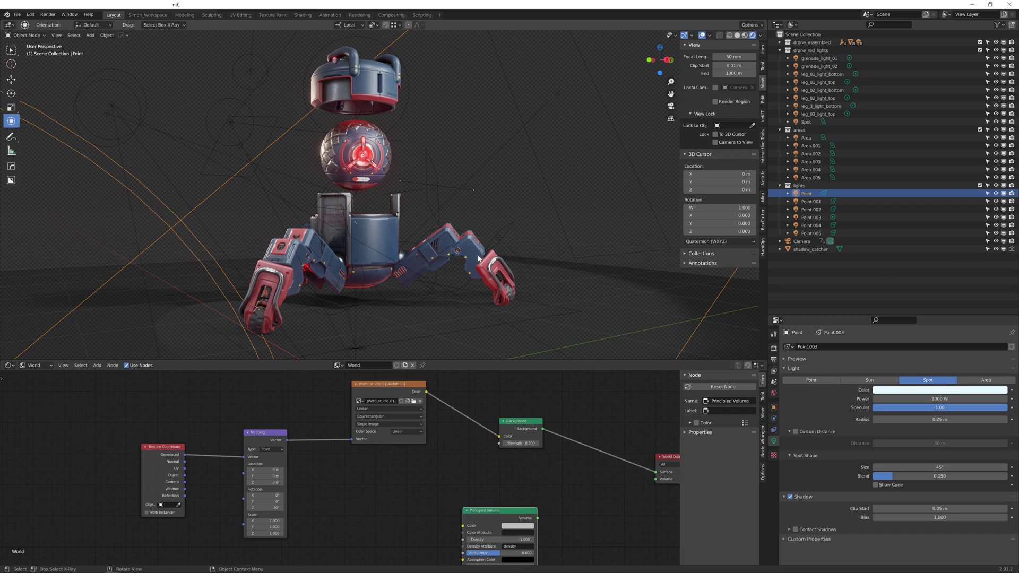
key(KP_0)
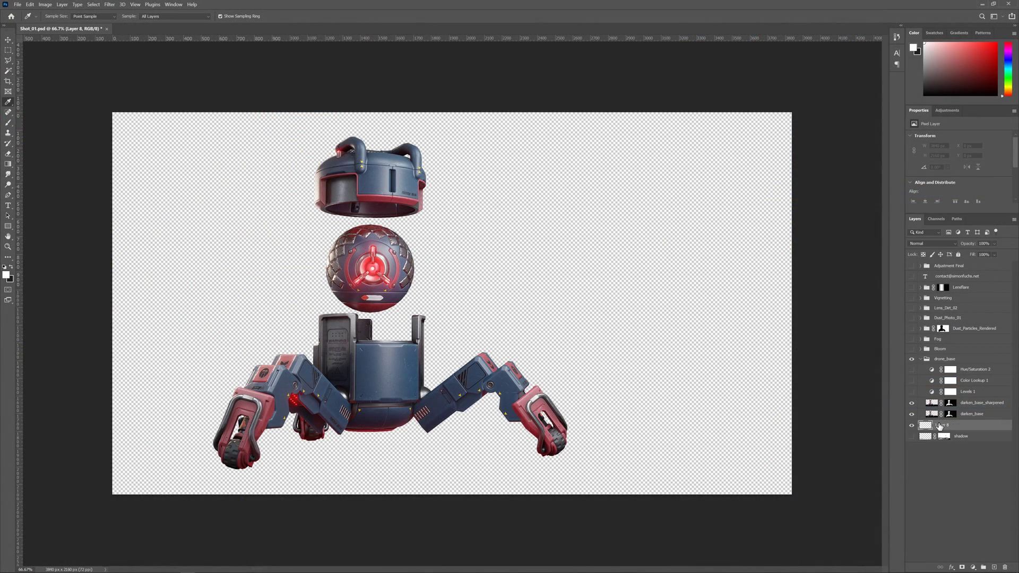
Step: Switch to Photoshop and make Layer 8 a dark background beneath the shadow layer, filling it white and setting its lightness to -90
drag(940, 426, 940, 440)
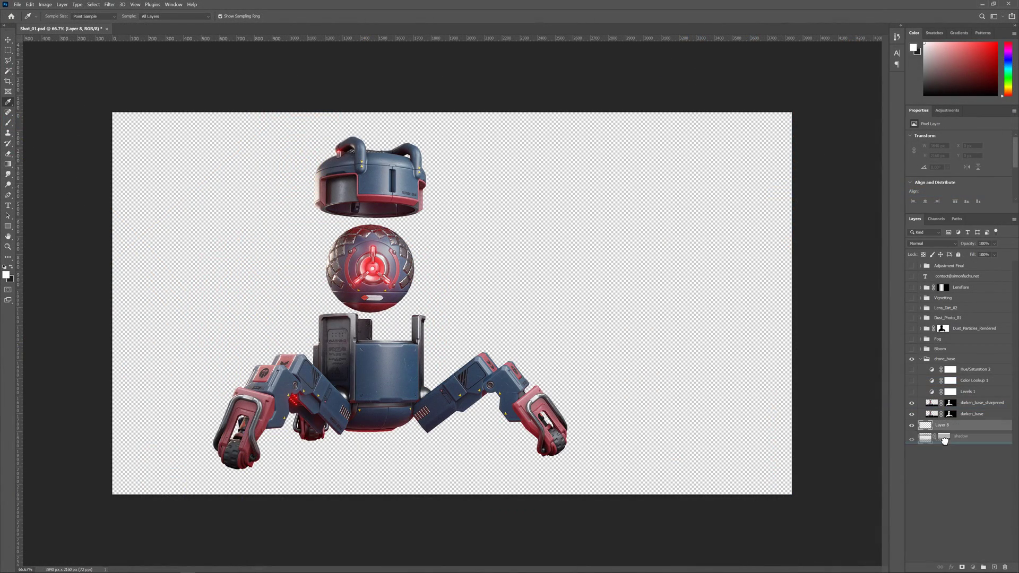
key(alt+BackSpace)
key(ctrl+u)
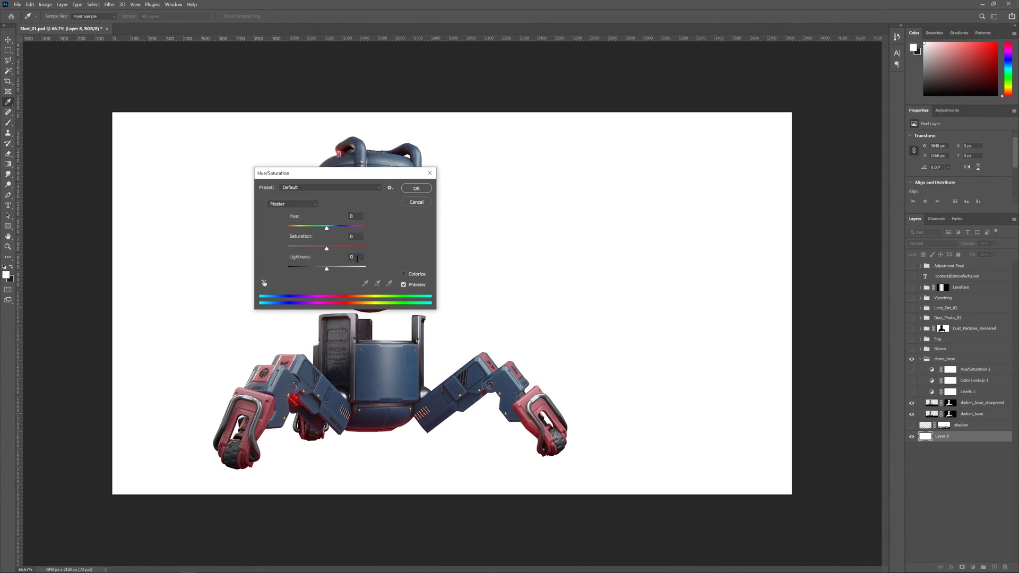
text(-90)
key(Return)
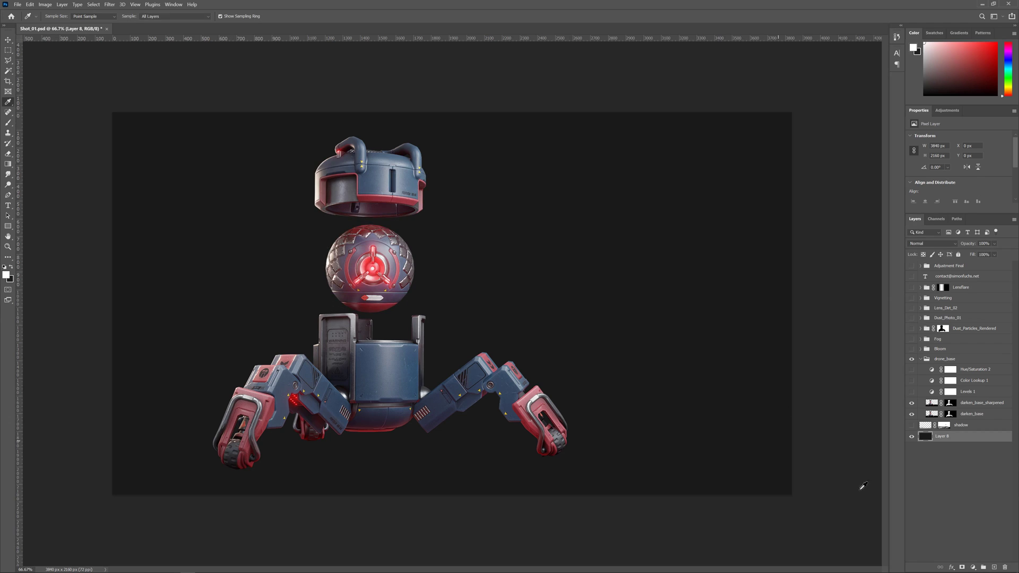
Step: Make the shadow, drone_base adjustment, Bloom, Fog, dust, lens dirt, Vignetting and Lensflare layers visible
click(912, 425)
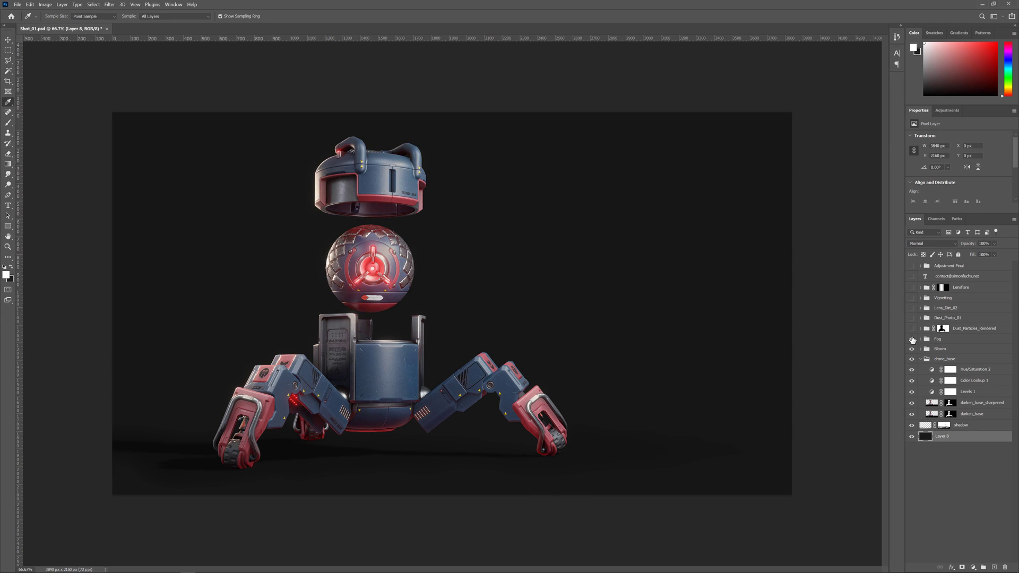
click(912, 340)
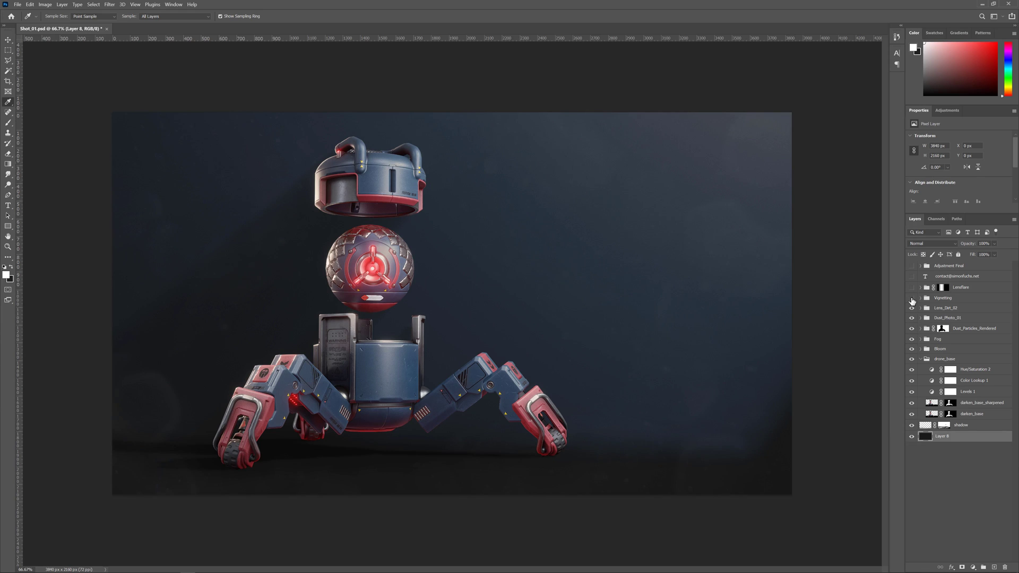
click(913, 299)
click(912, 288)
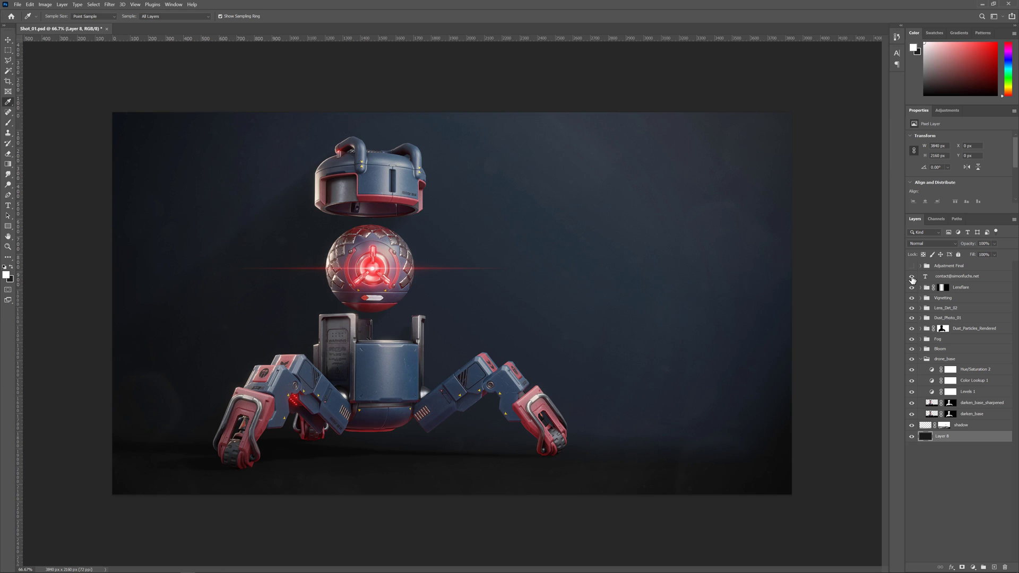